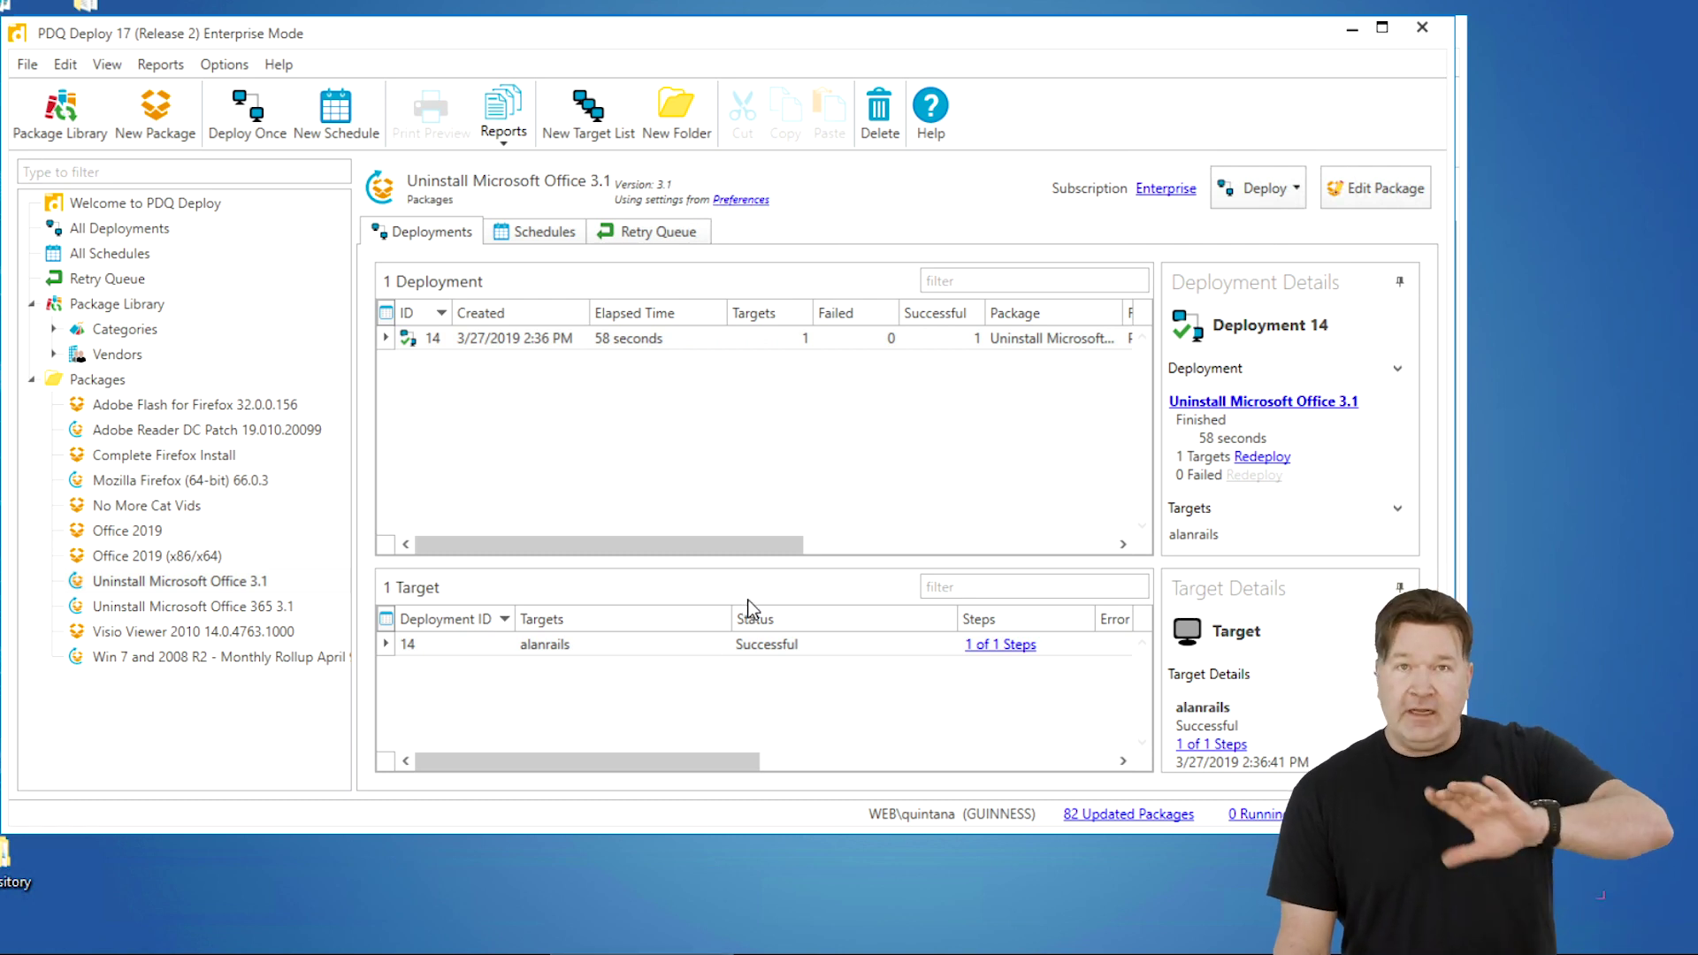
Minimize PDQ Deploy, read the Additions in the User Guide's Update Notes, then minimize the help
click(1351, 31)
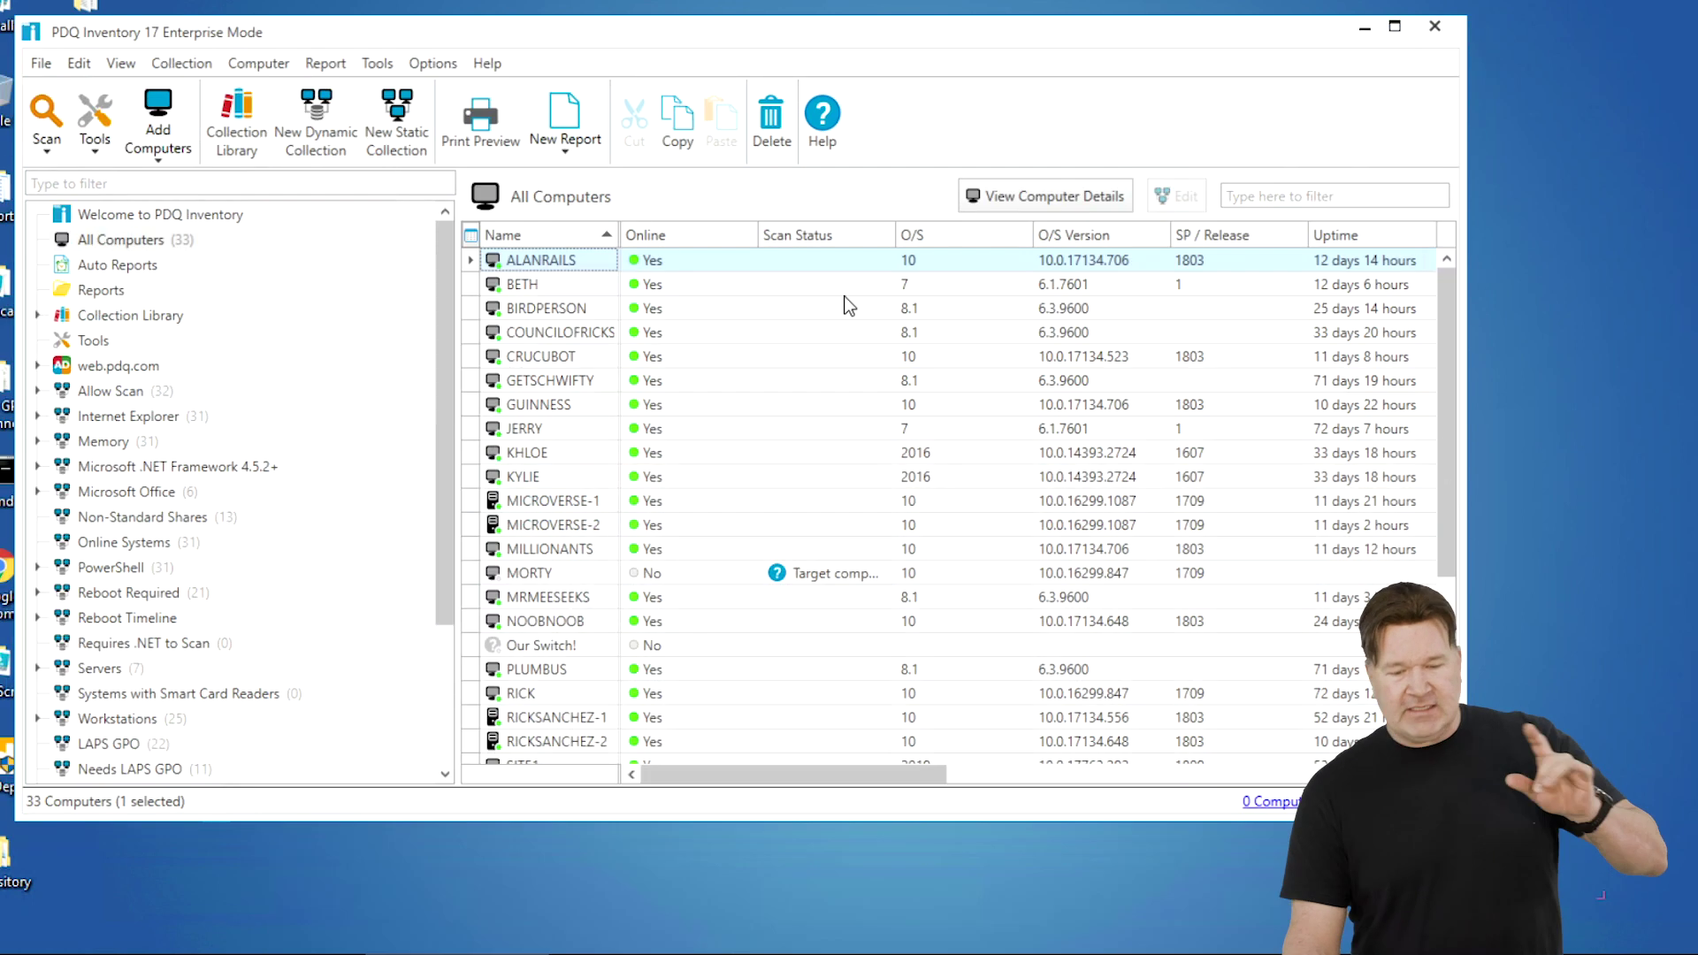
click(490, 65)
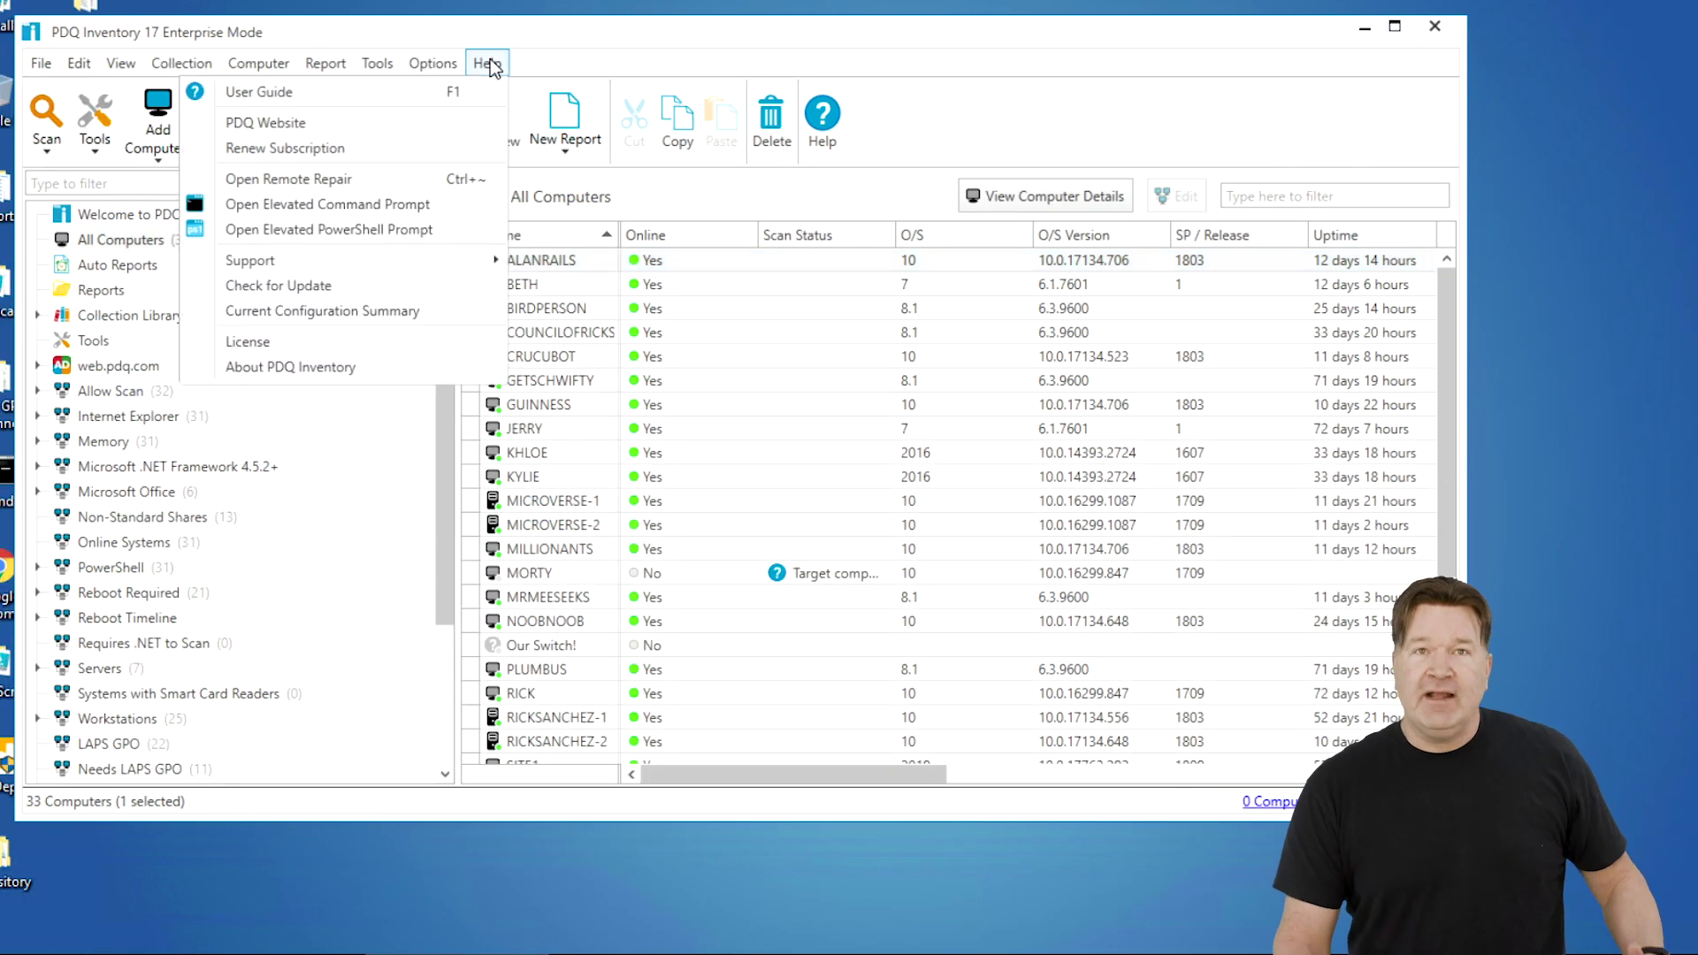
click(457, 90)
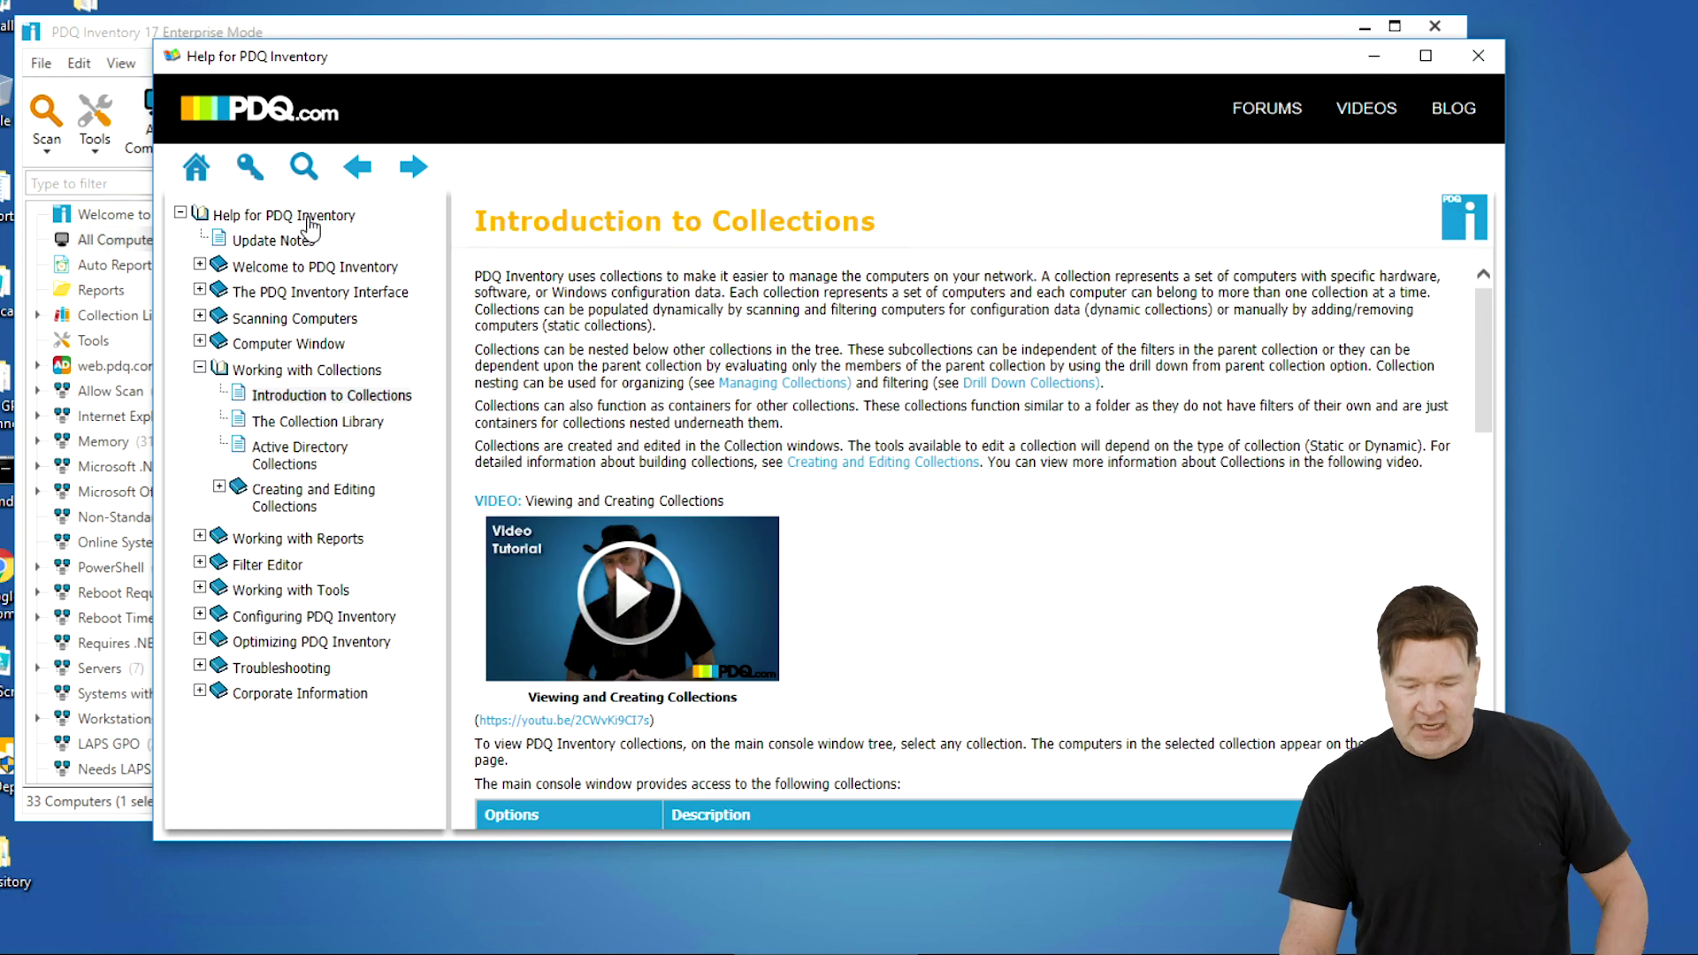
click(276, 240)
scroll(659, 461, down, 5)
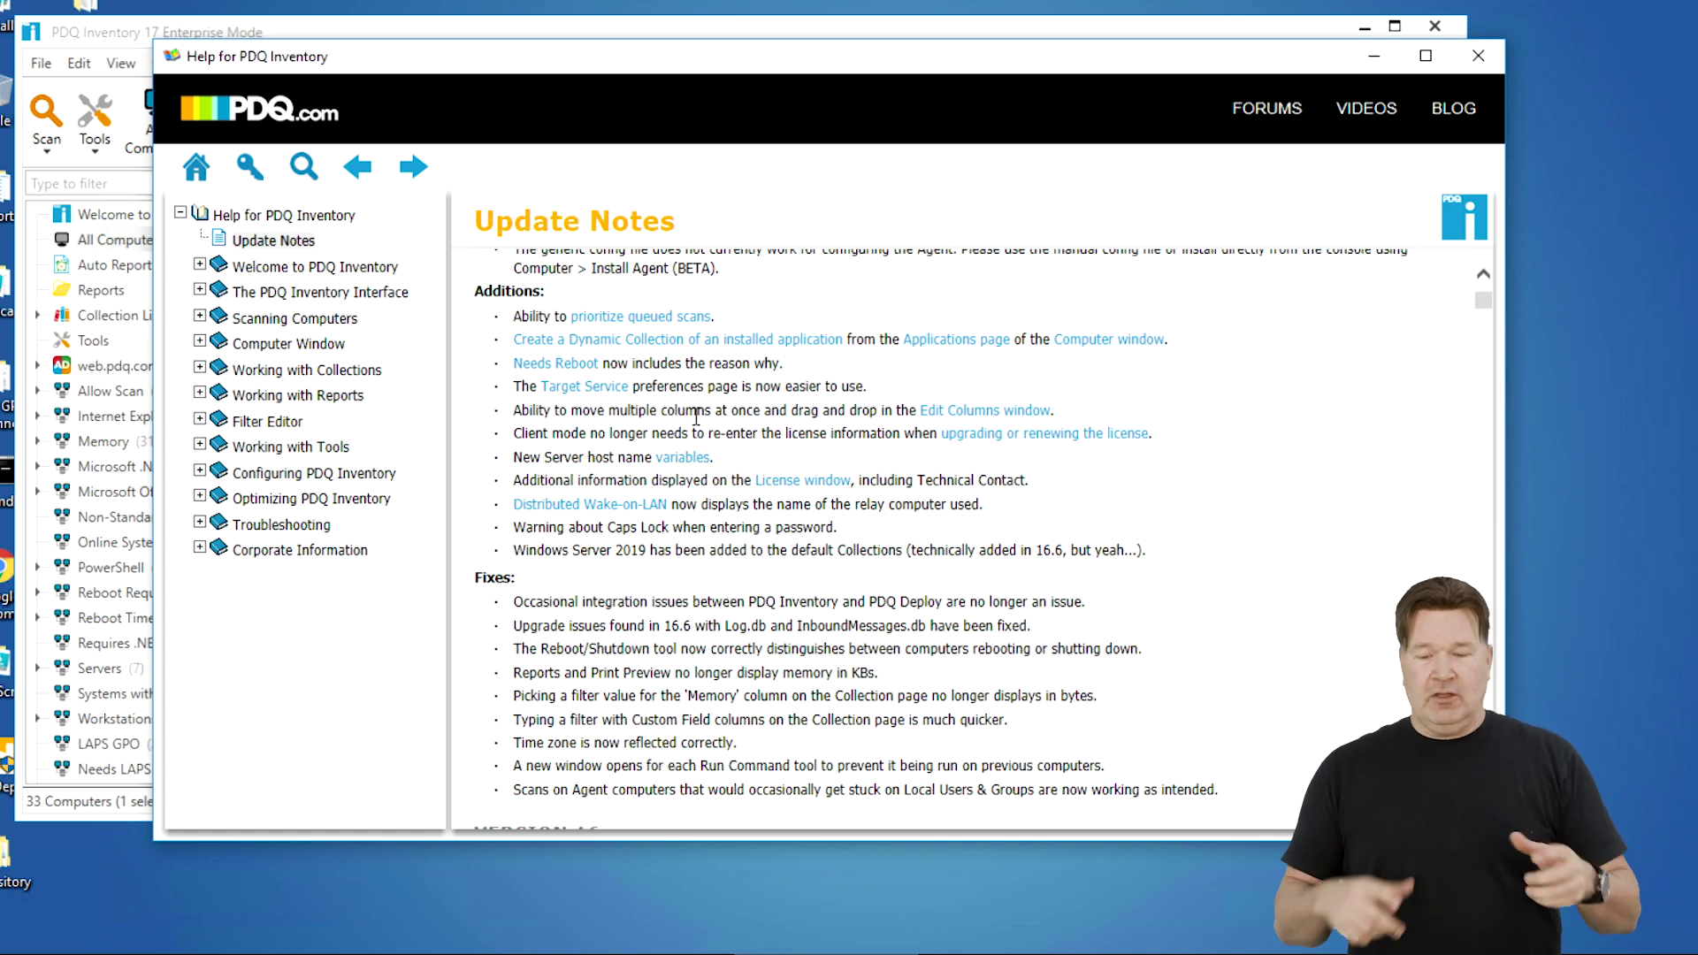
click(1372, 58)
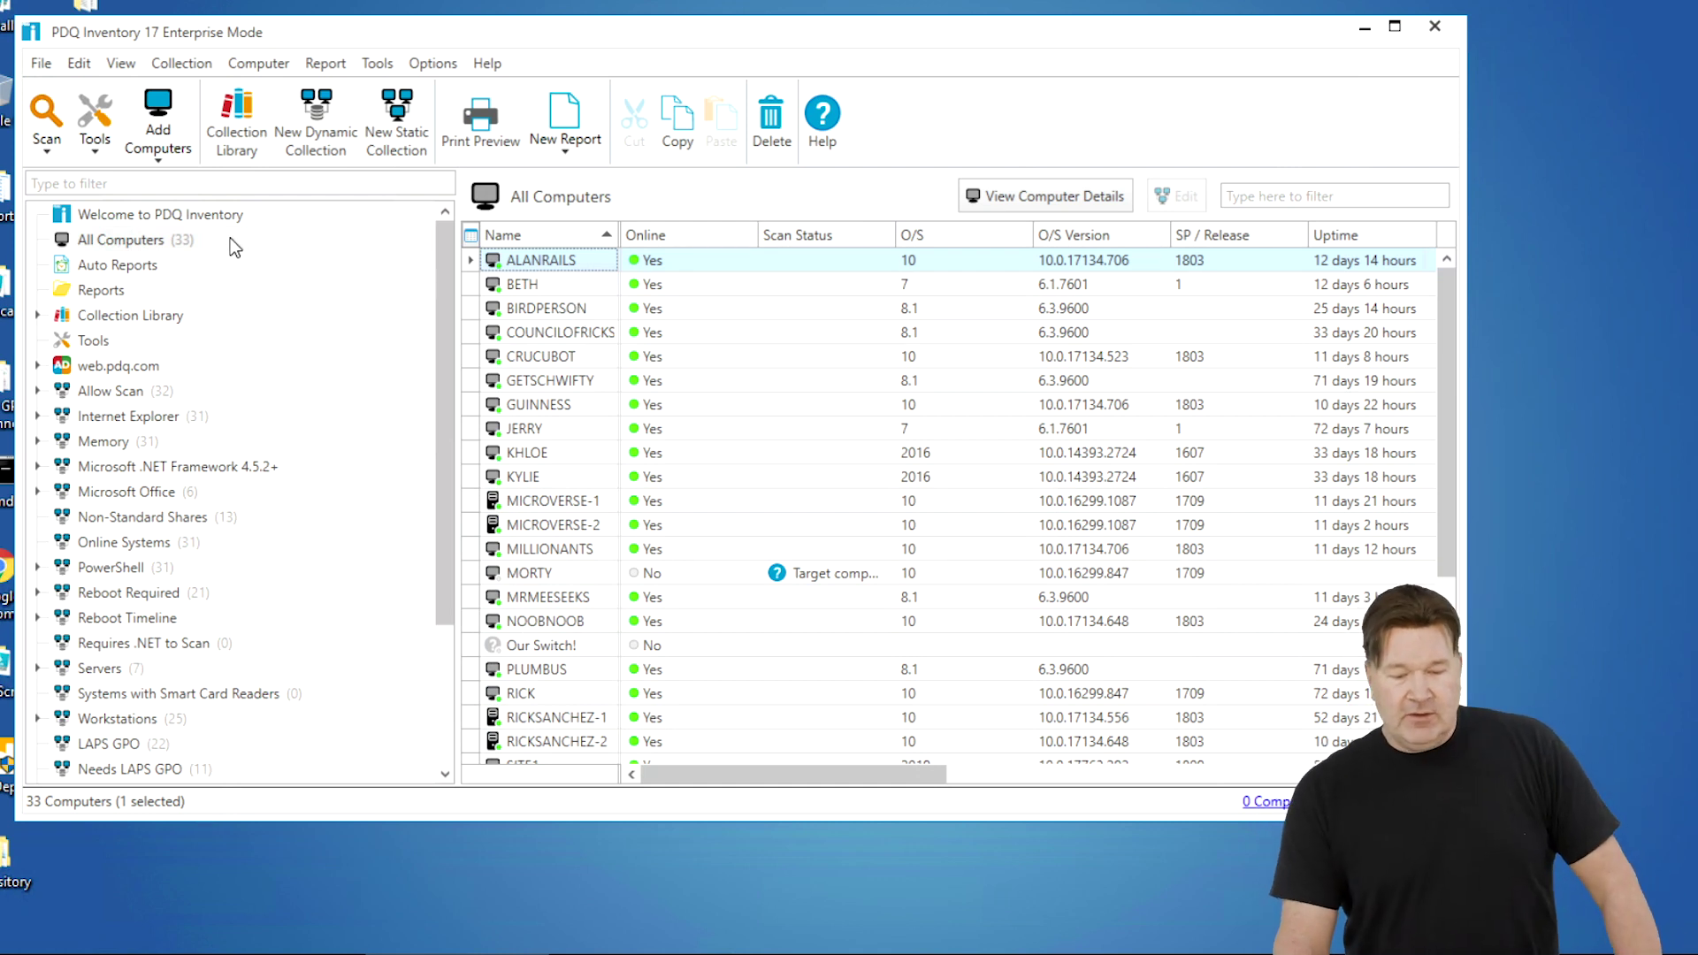
Run a Standard scan on the All Computers collection
right_click(196, 249)
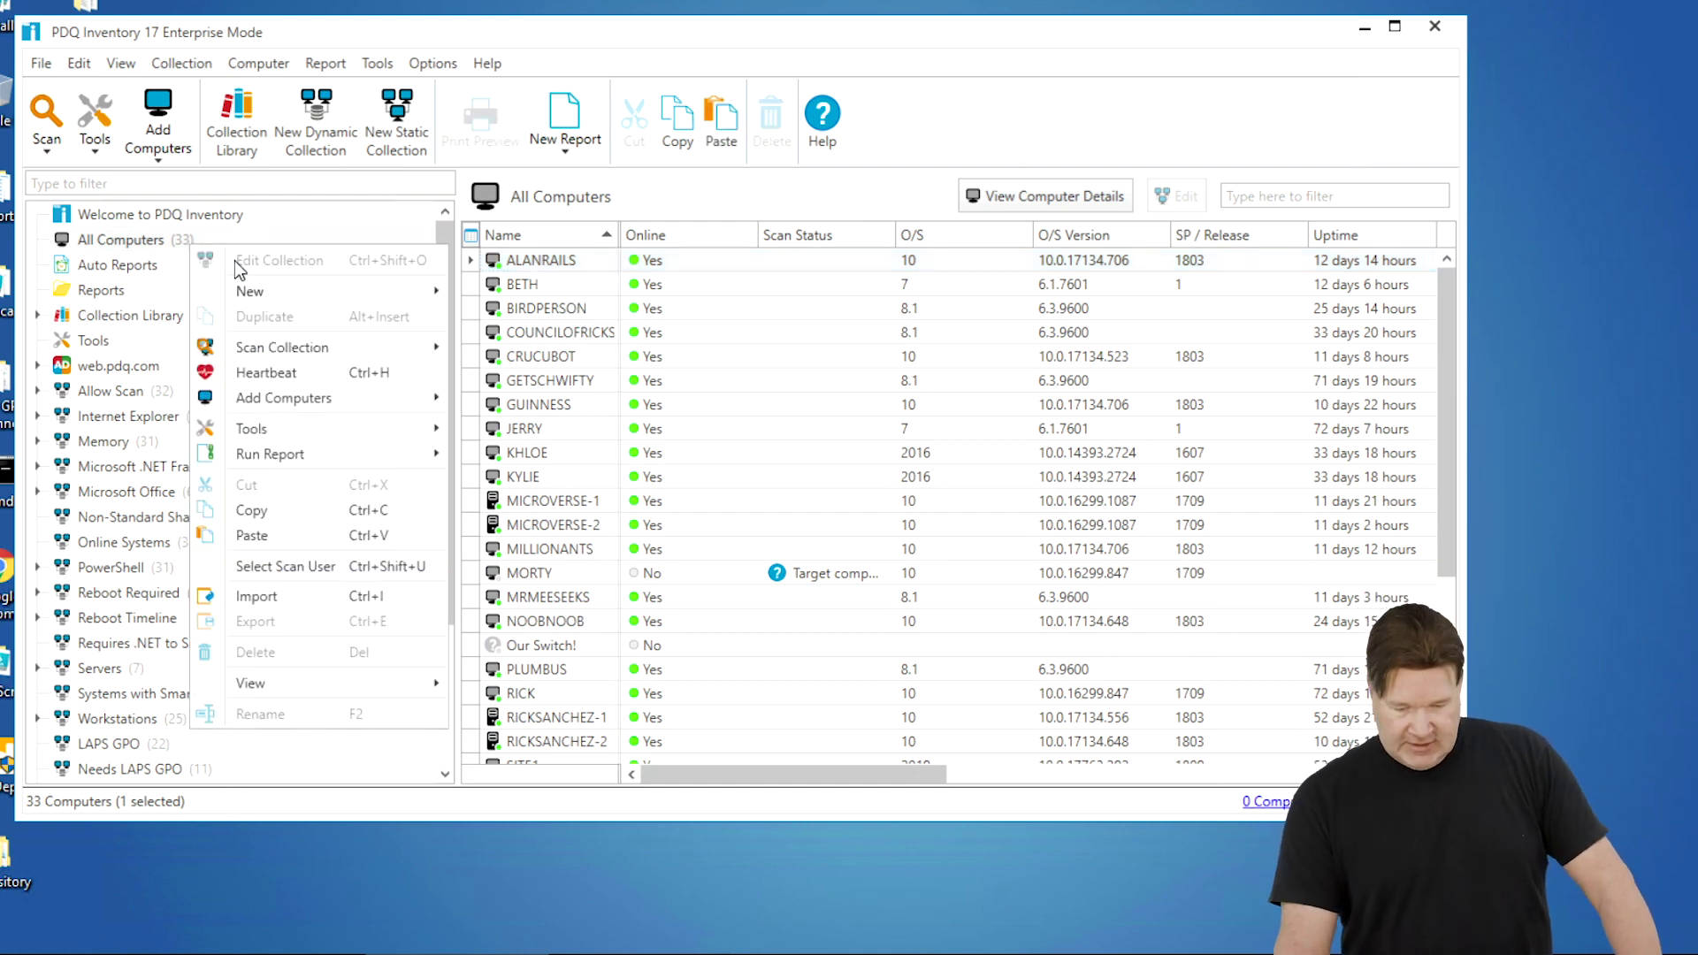
mouse_move(265, 354)
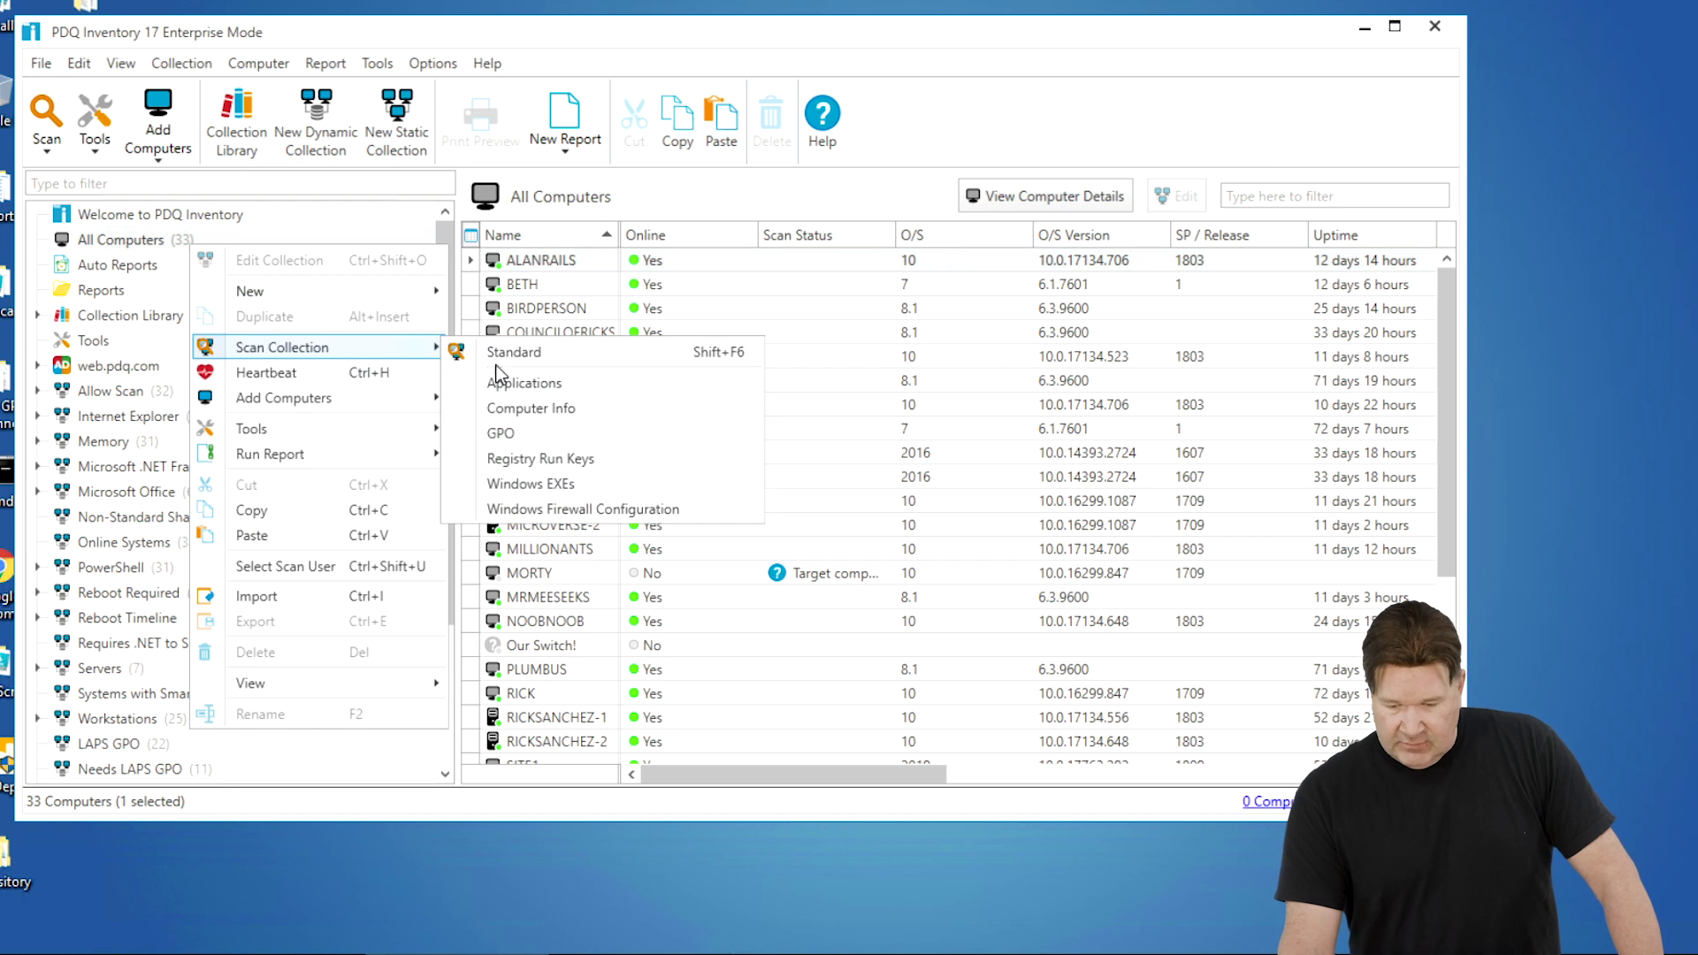
click(509, 352)
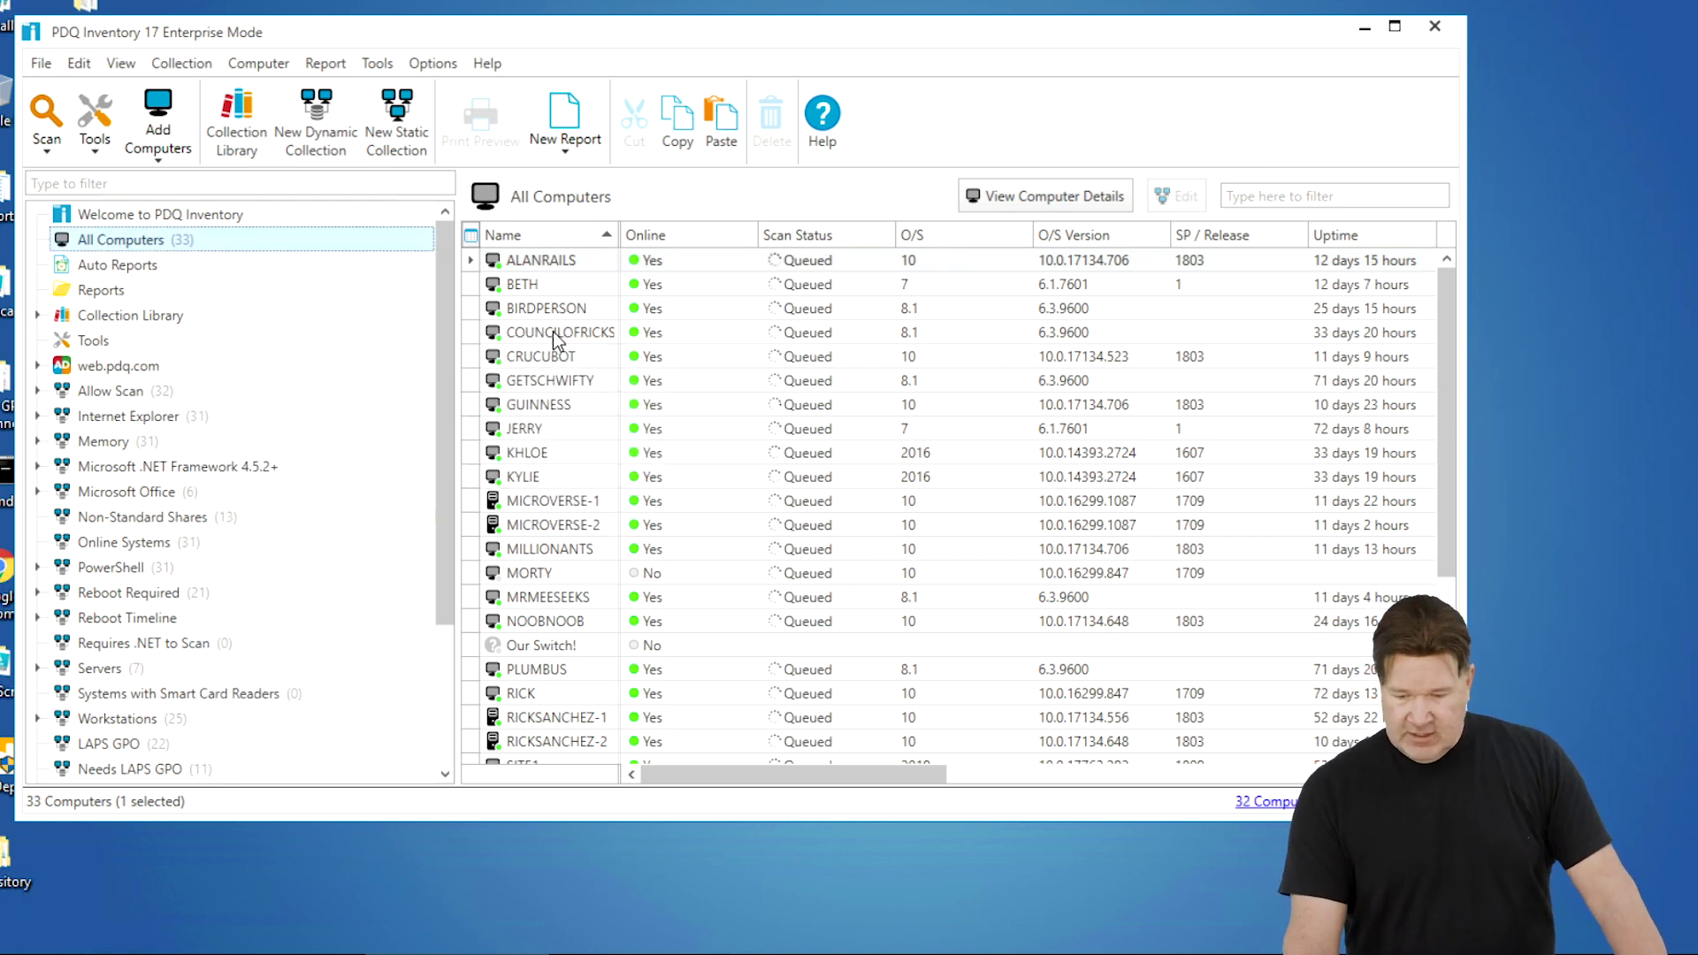
Prioritize the scans of COUNCILOFRICKS, CRUCUBOT and GETSCHWIFTY
ctrl+click(559, 334)
ctrl+click(550, 357)
ctrl+click(548, 379)
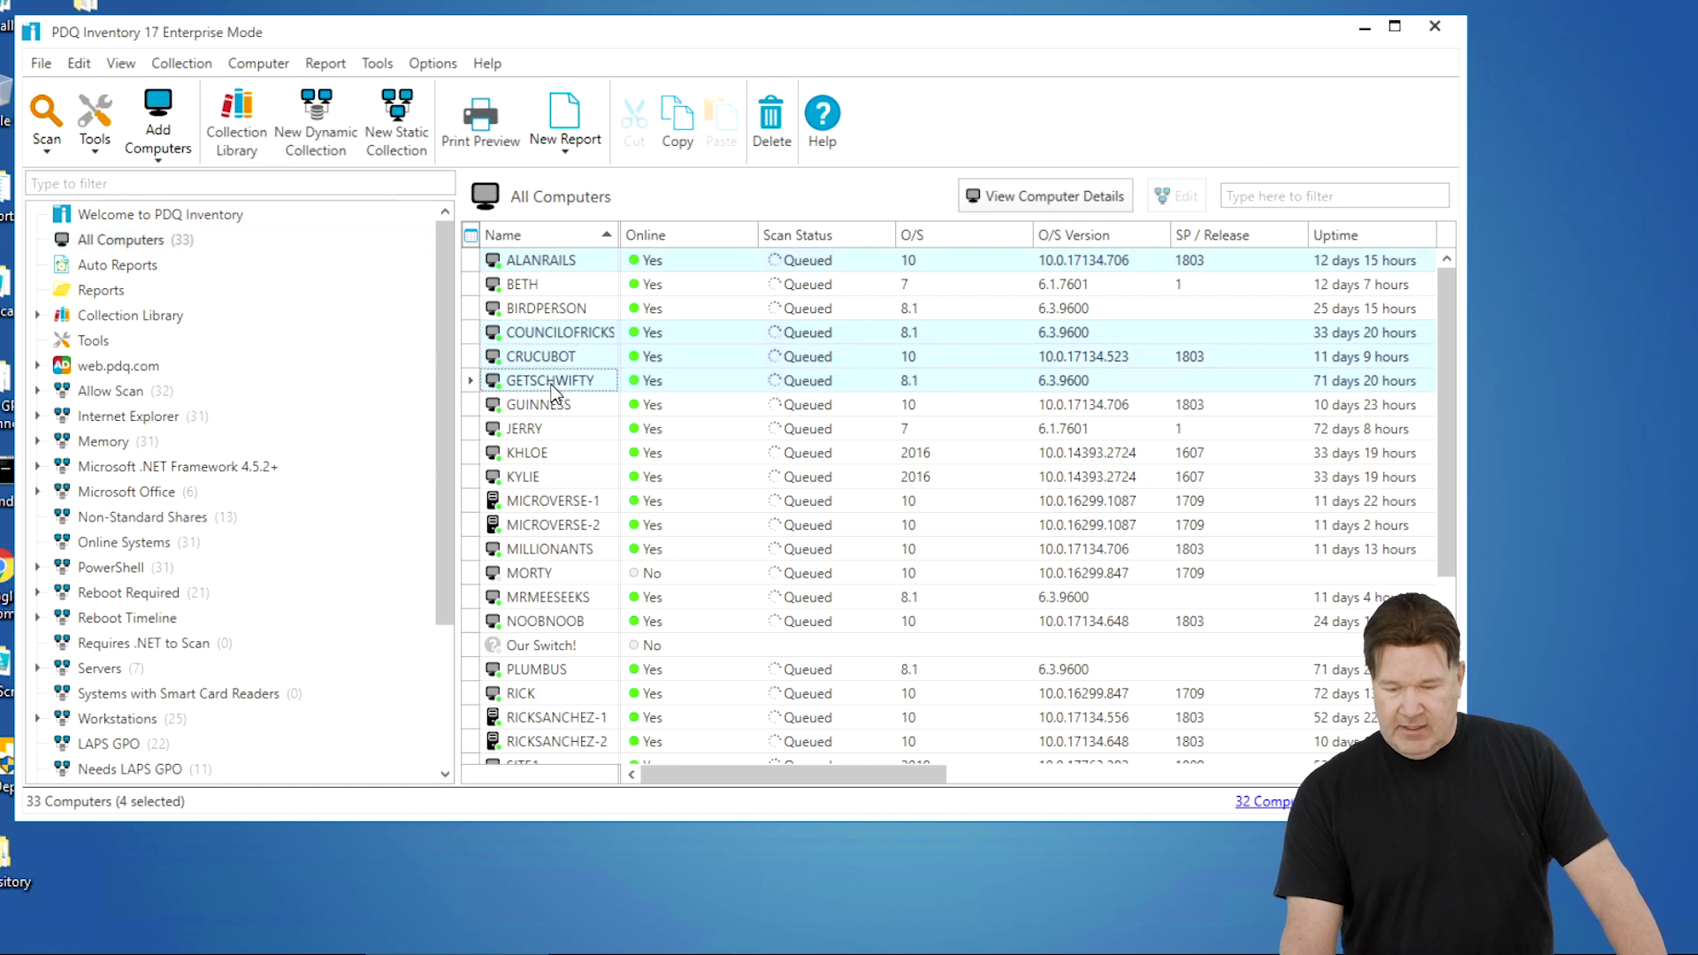
ctrl+click(555, 263)
right_click(558, 341)
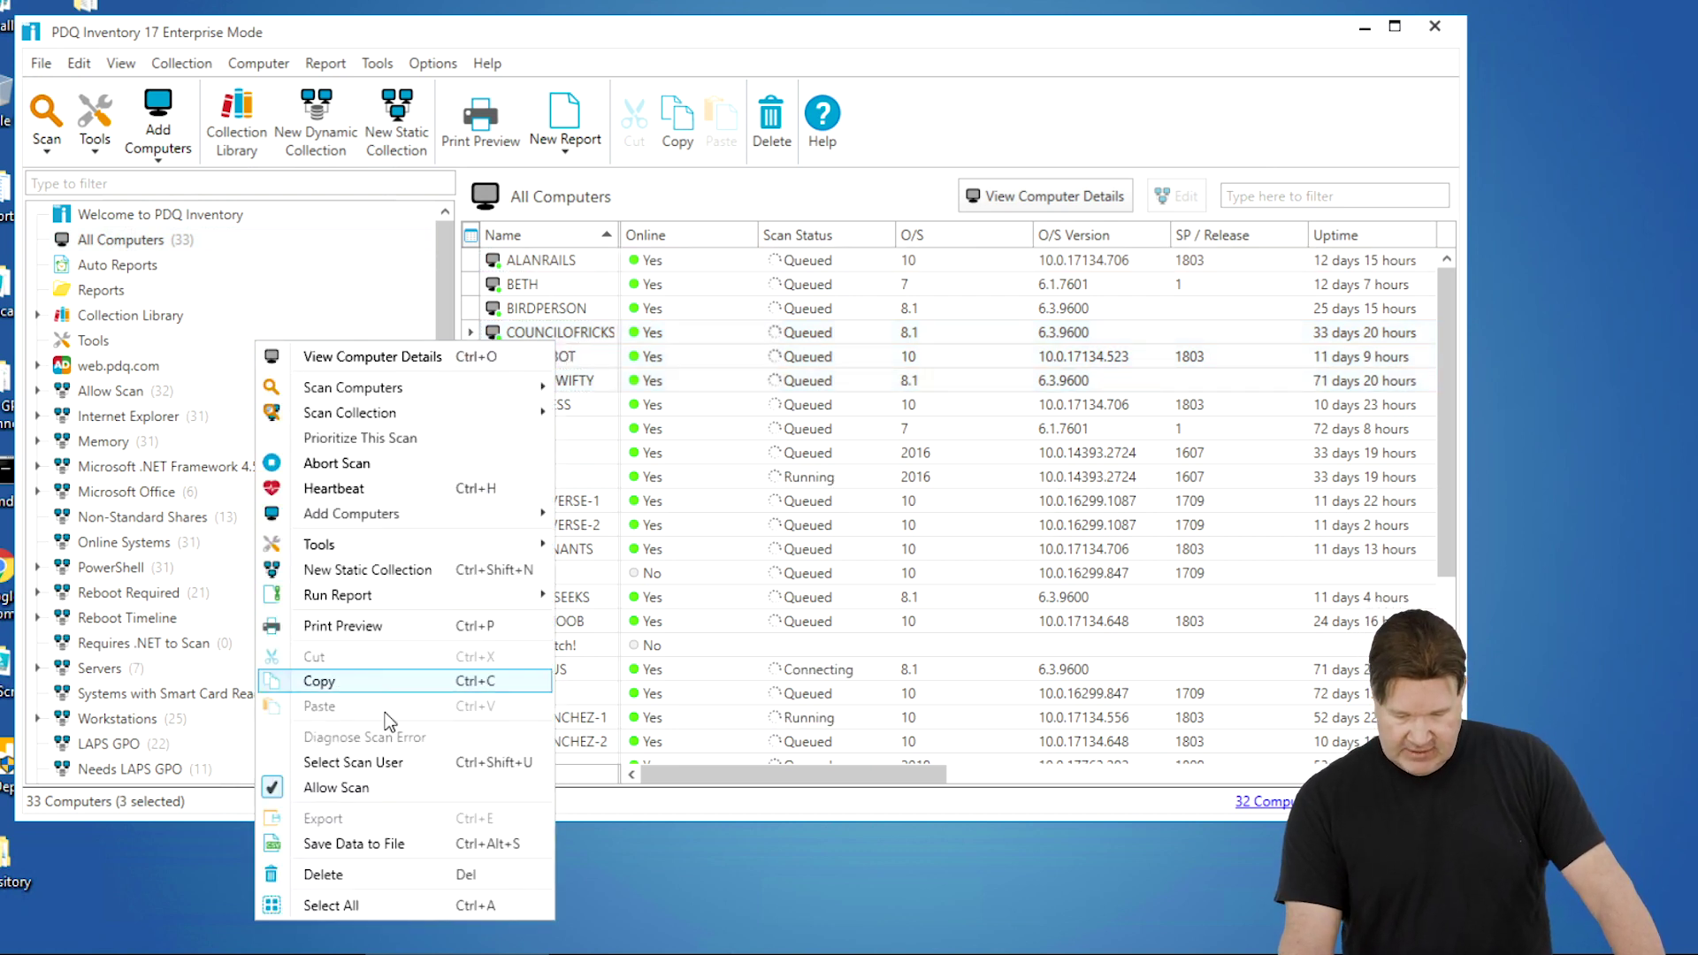
click(369, 439)
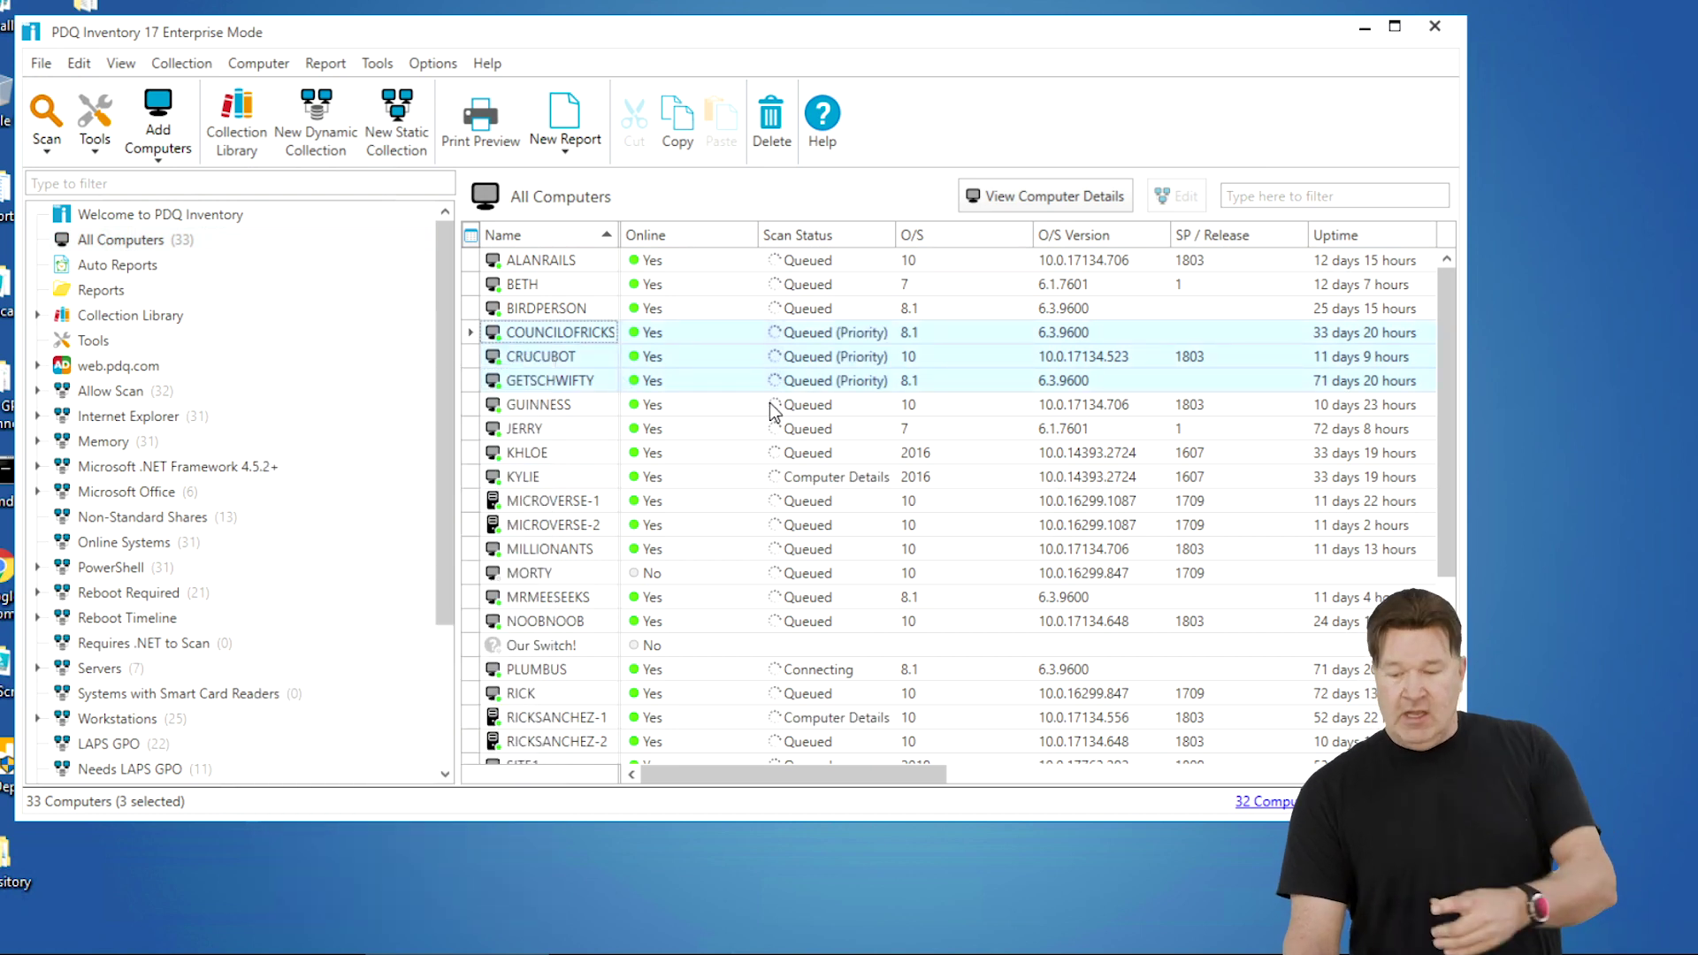
Prioritize GUINNESS's scan and open its computer details
click(546, 411)
right_click(546, 408)
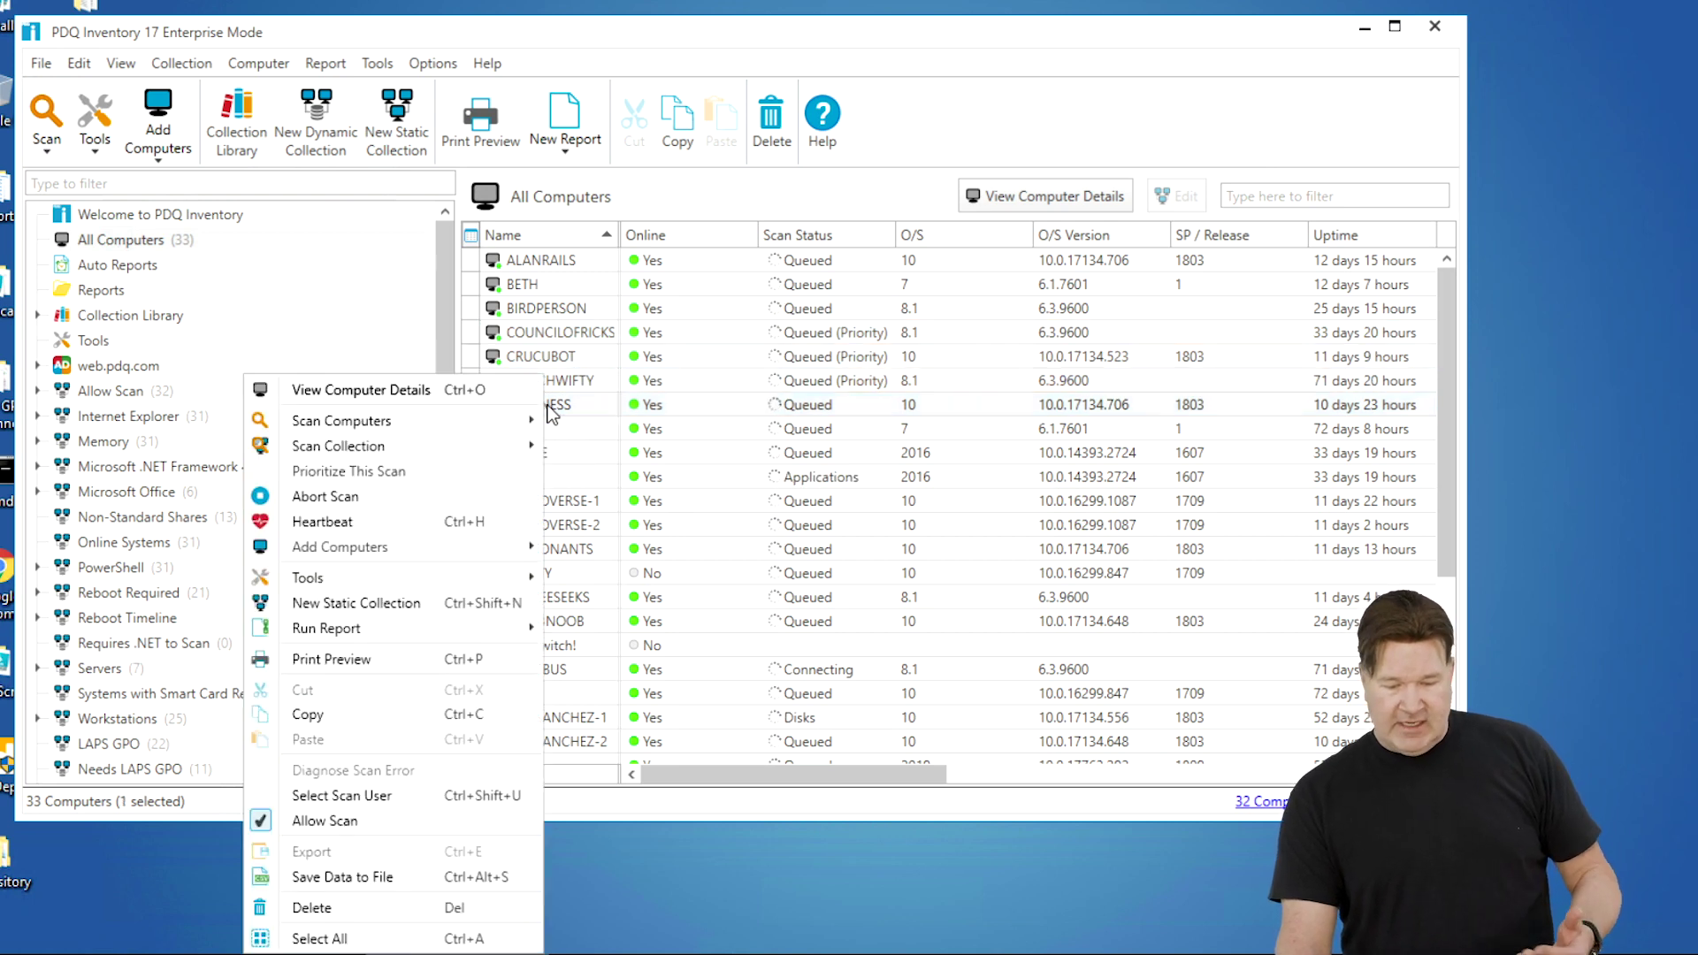
click(464, 473)
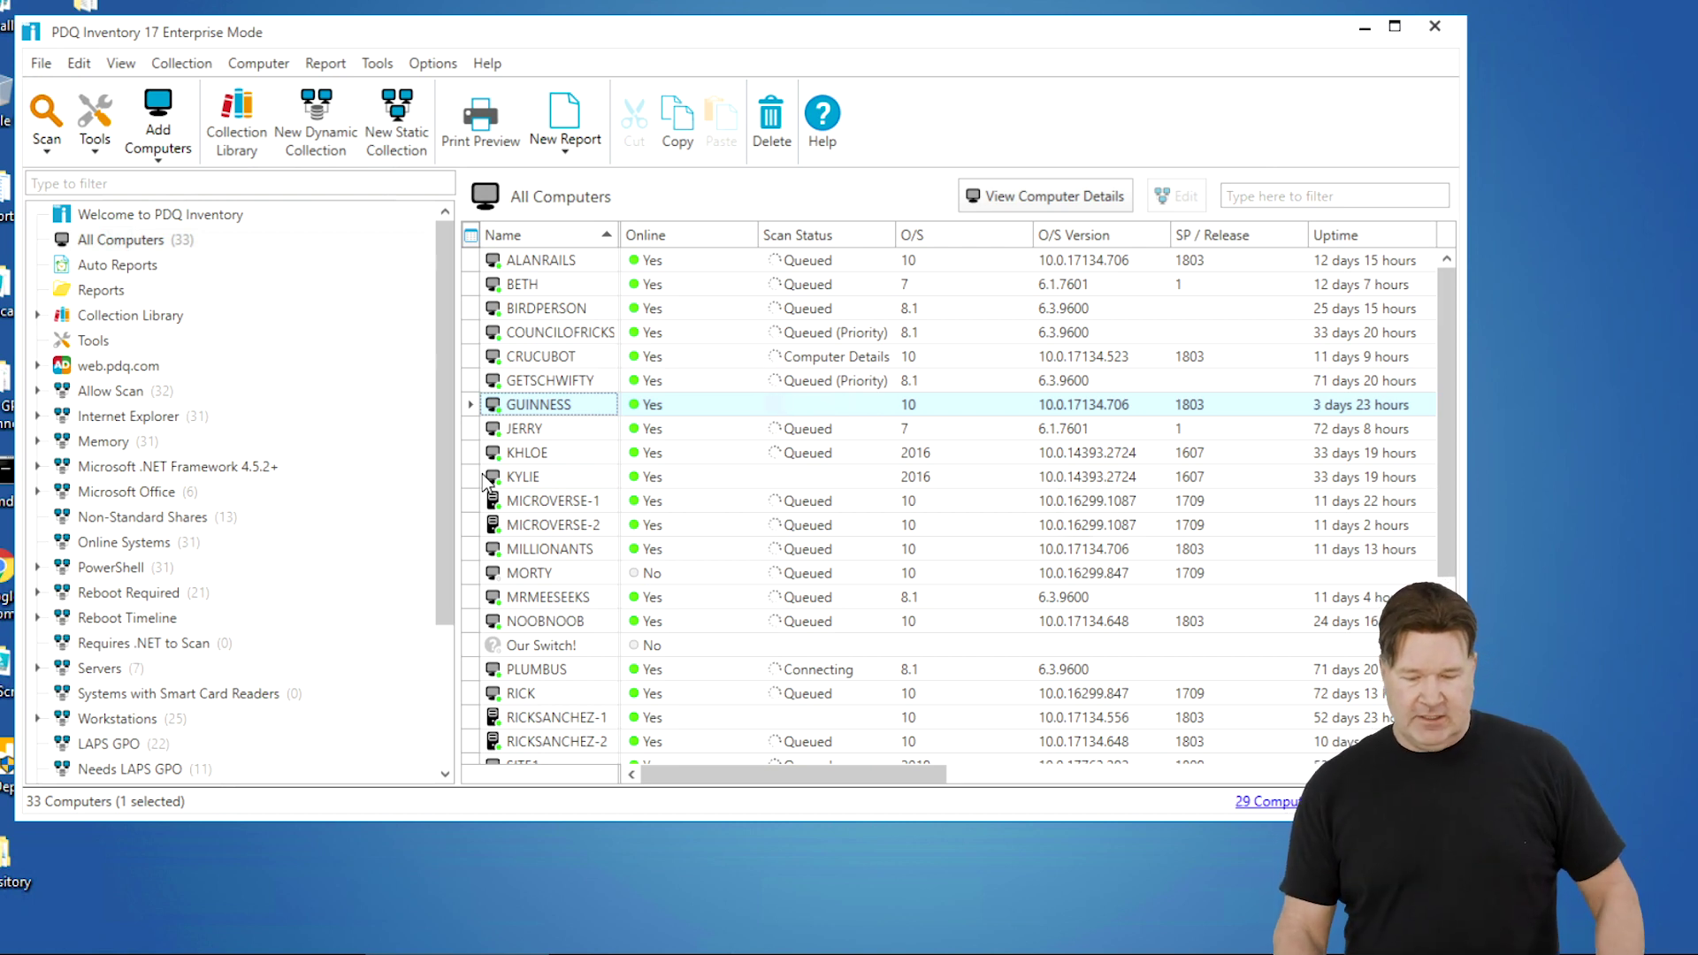
double_click(557, 404)
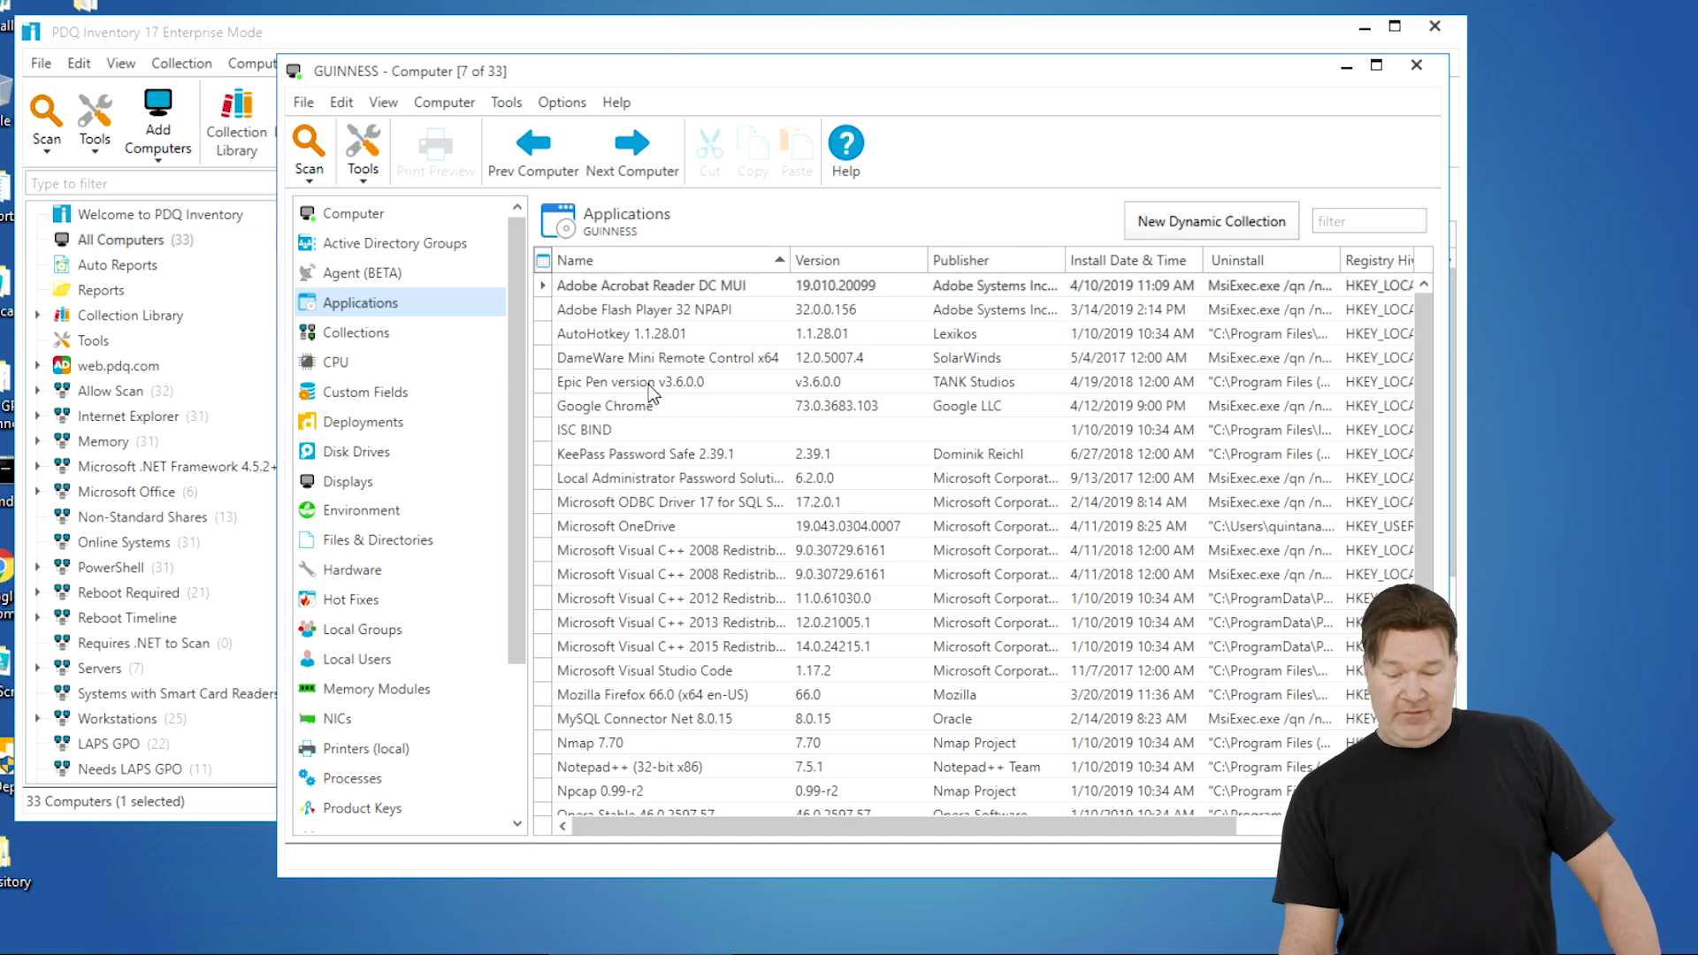
Start an Epic Pen v3.6.0.0 dynamic collection from GUINNESS's applications, then close its window
right_click(650, 385)
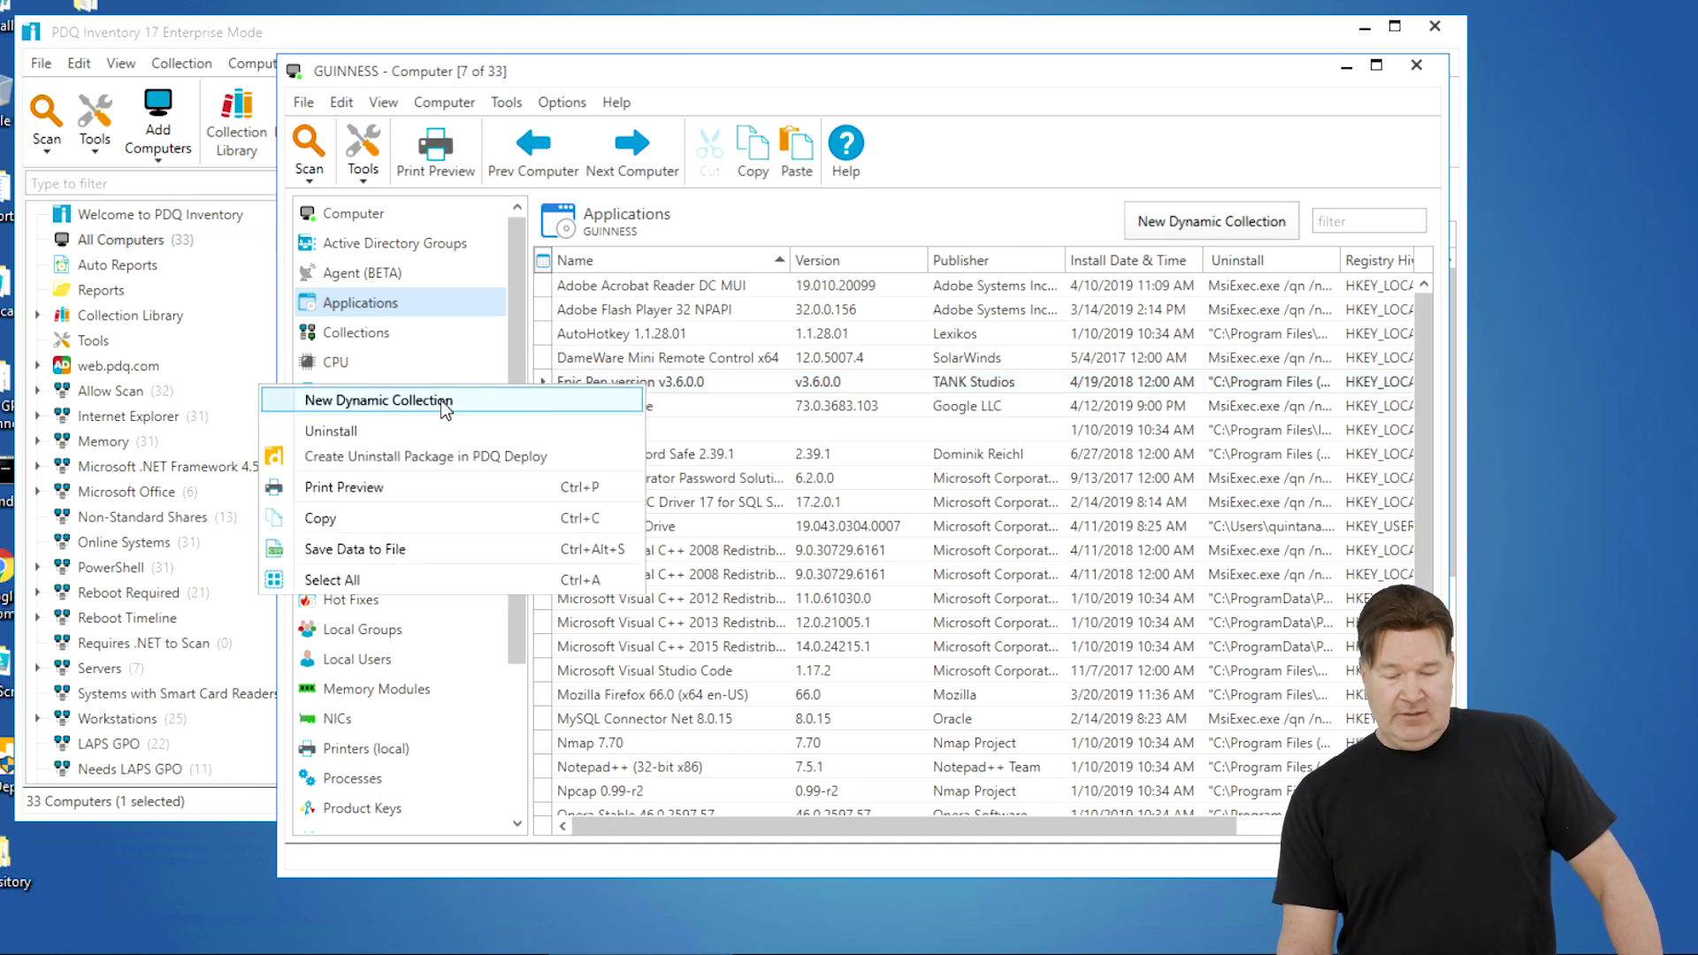
click(441, 400)
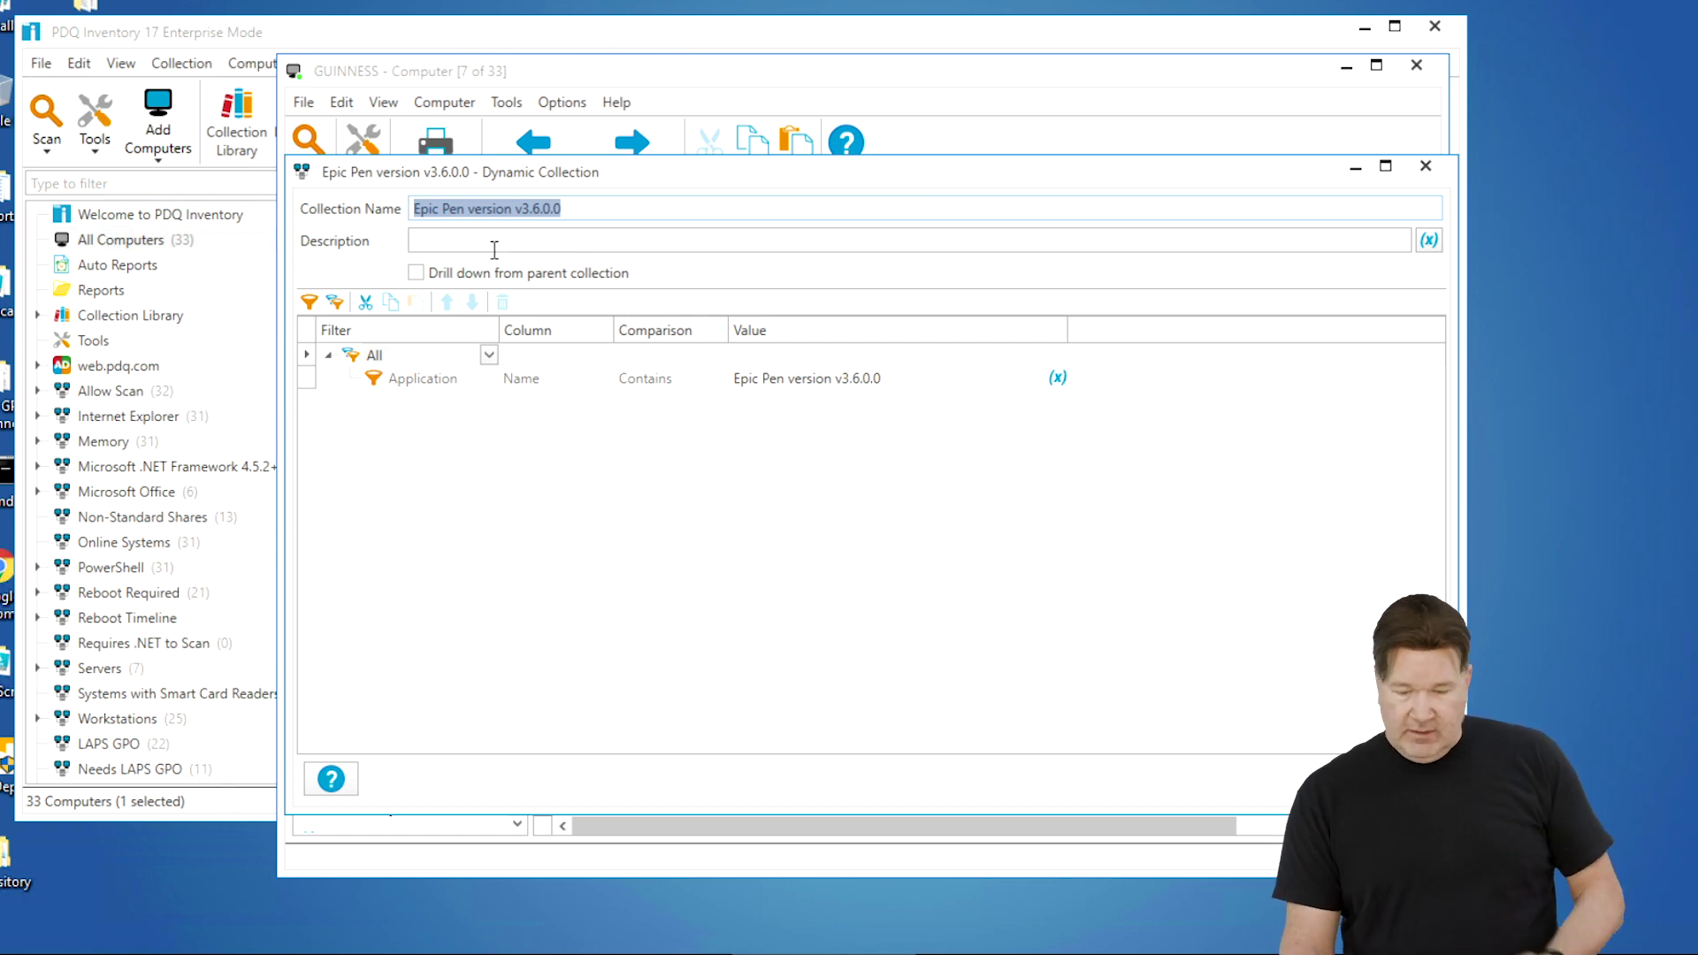
key(Escape)
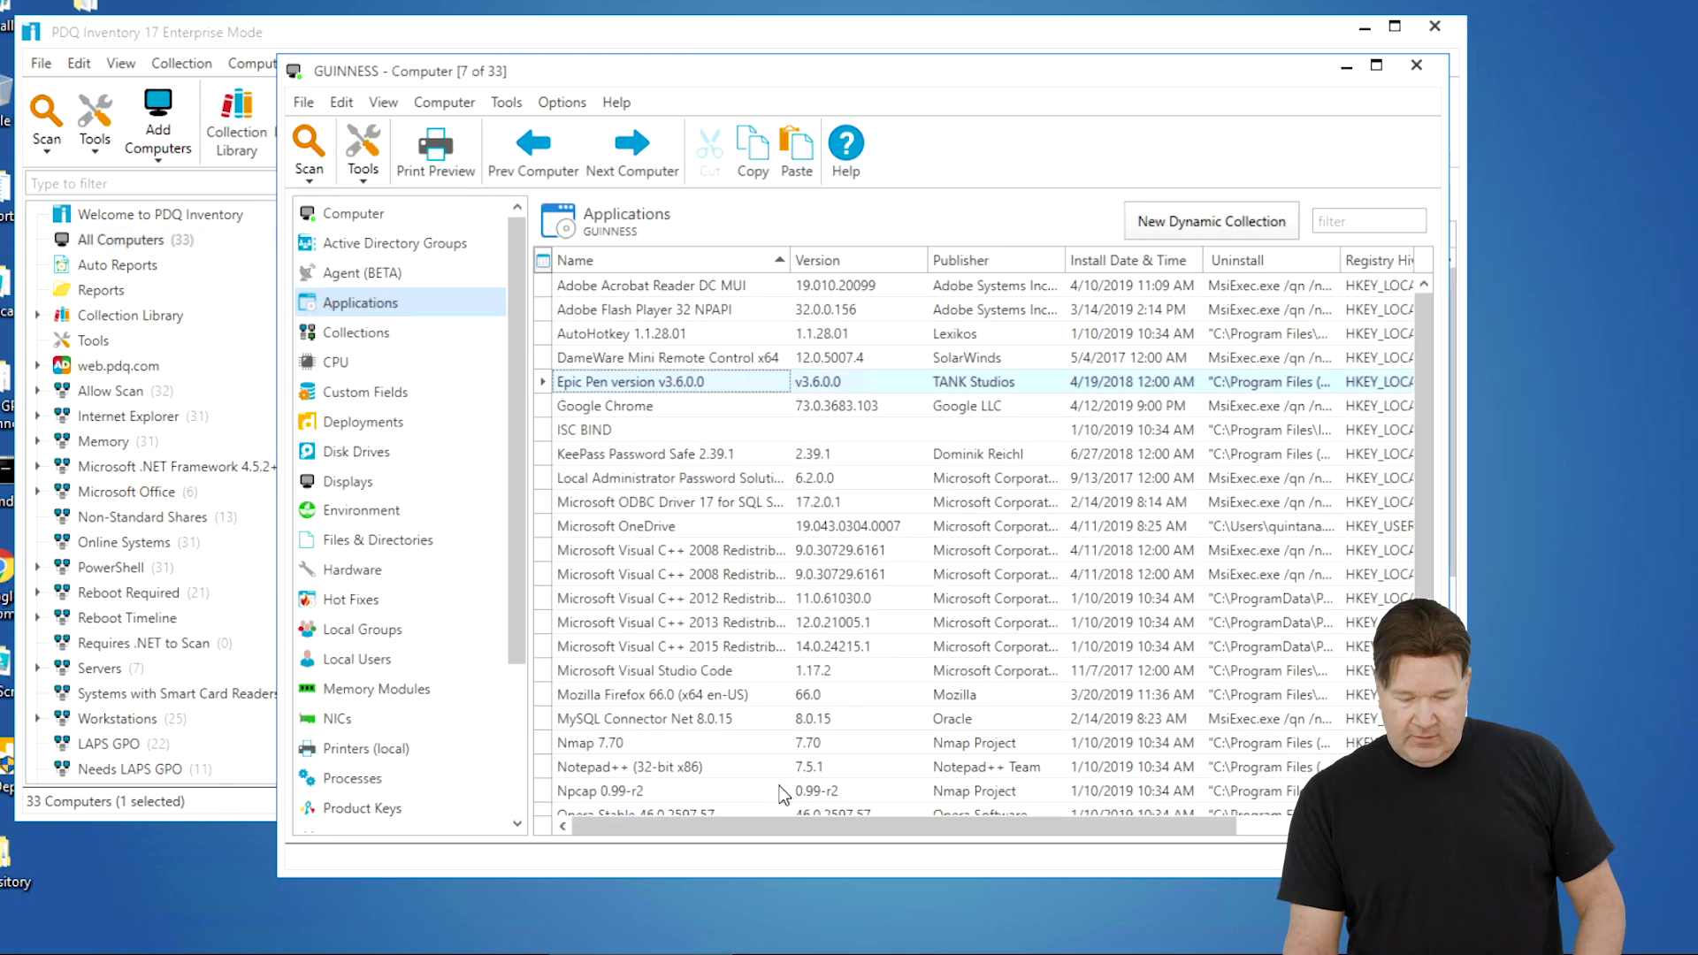
click(1416, 65)
Check the Epic Pen version v3.6.0.0 collection's computers and filter, then reopen the help with F1
scroll(300, 372, down, 3)
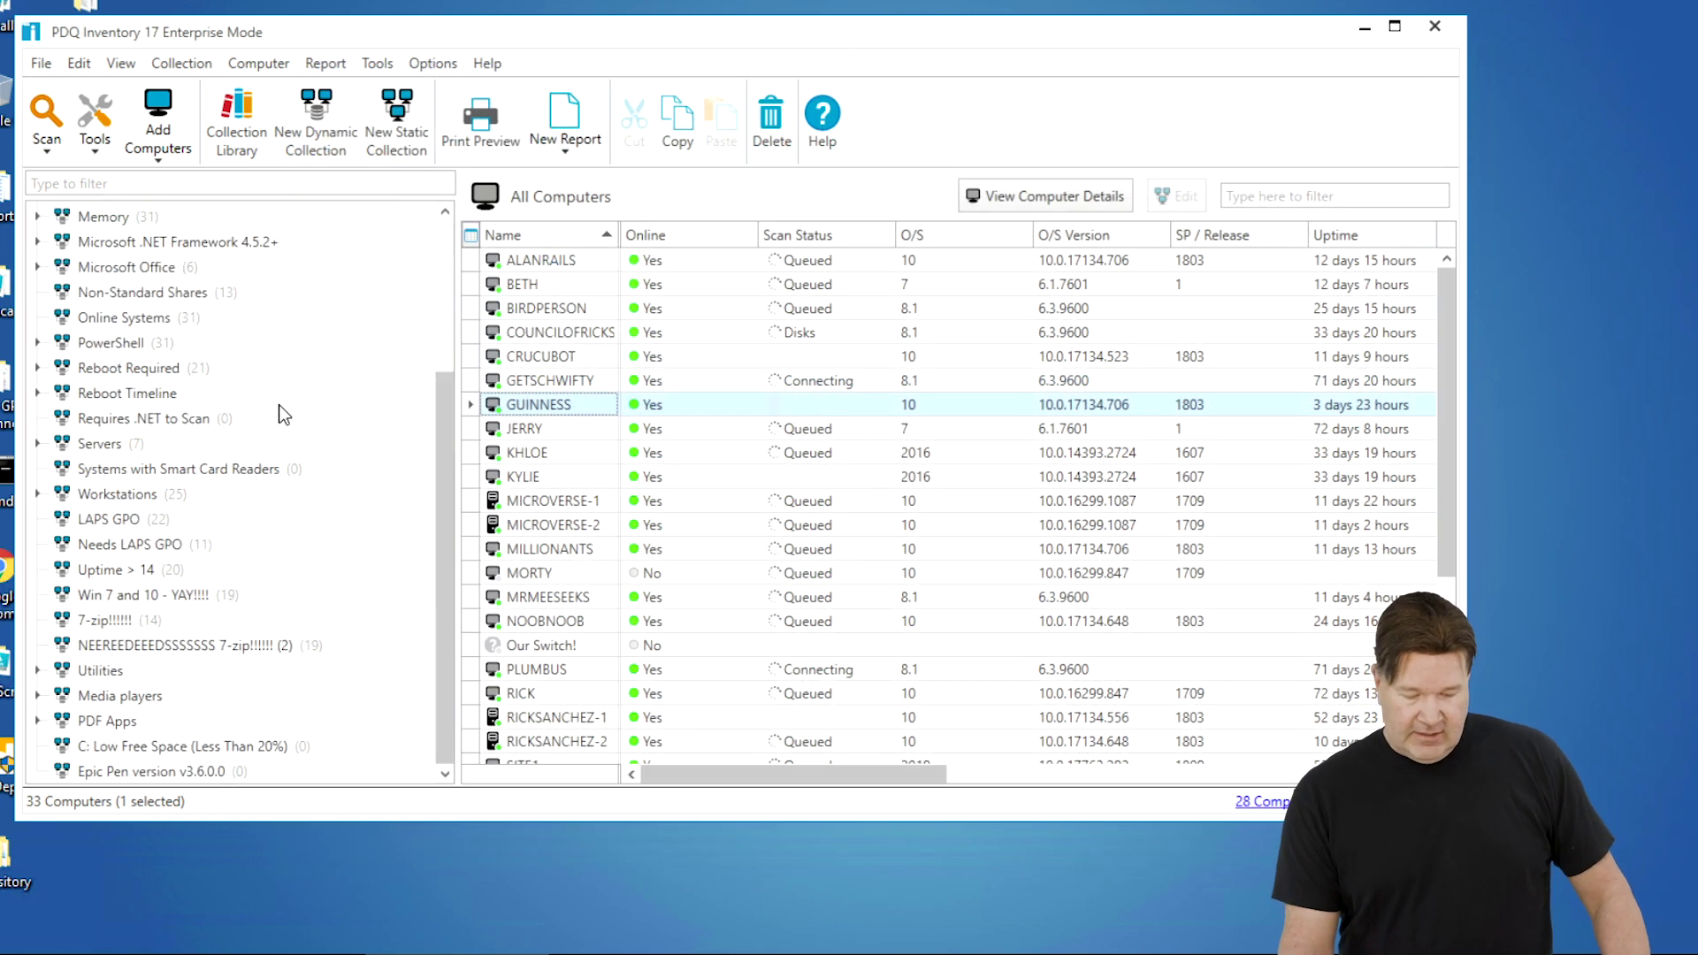
click(140, 773)
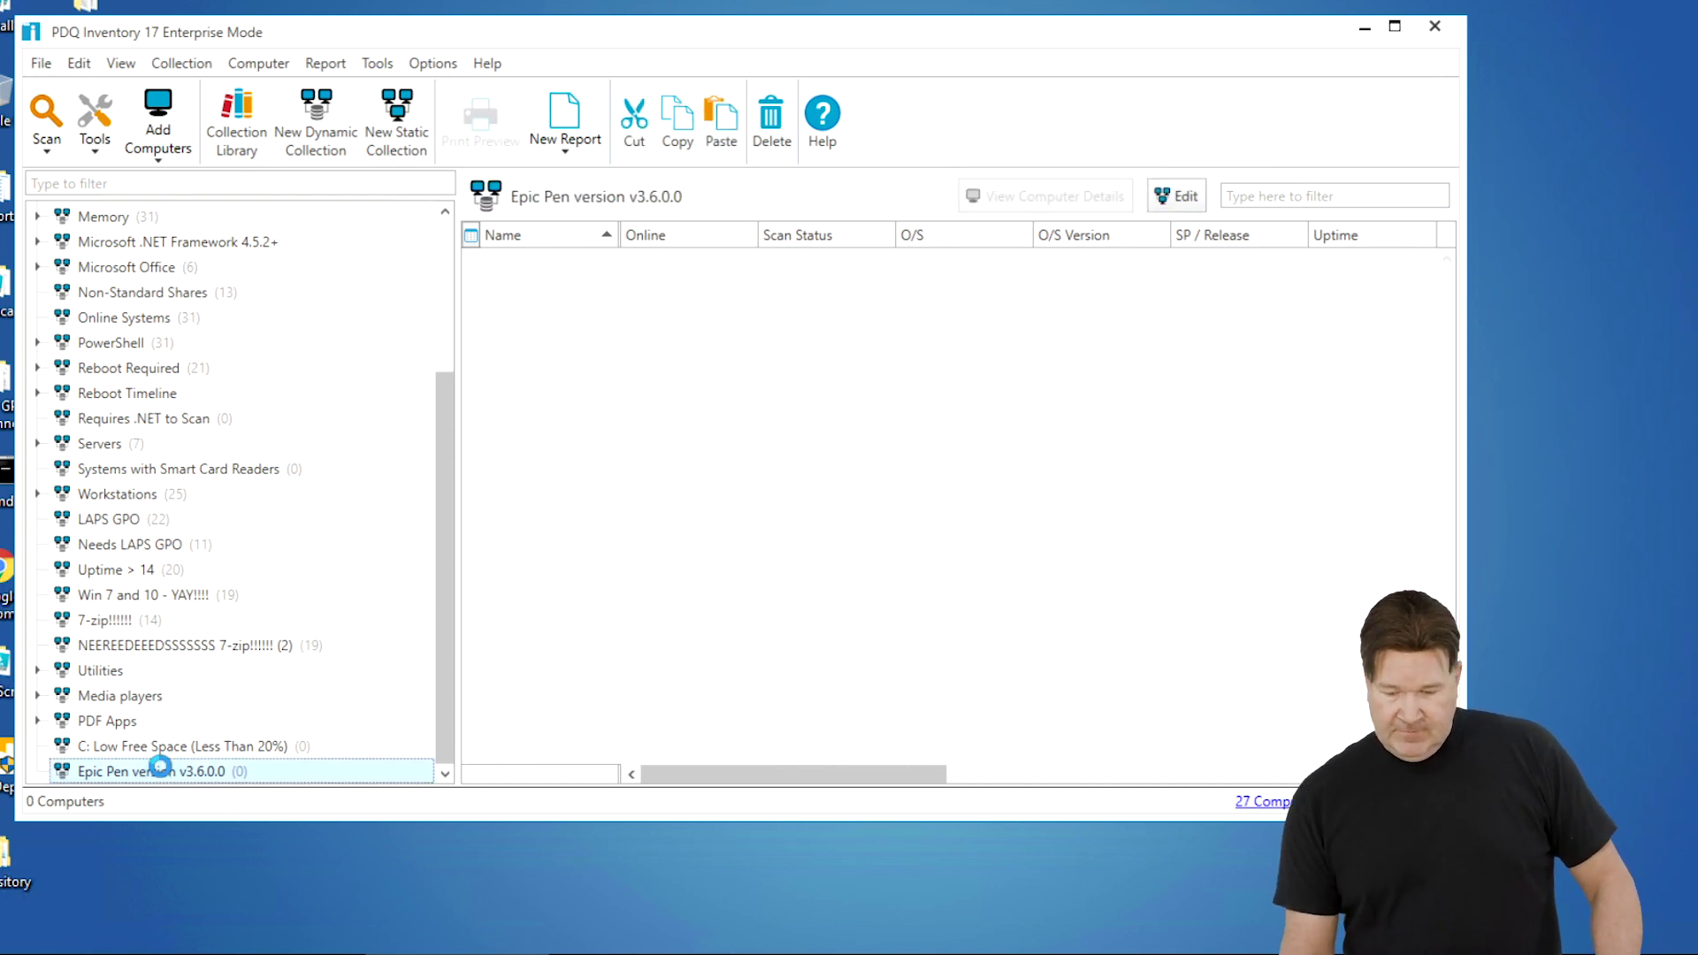
double_click(163, 773)
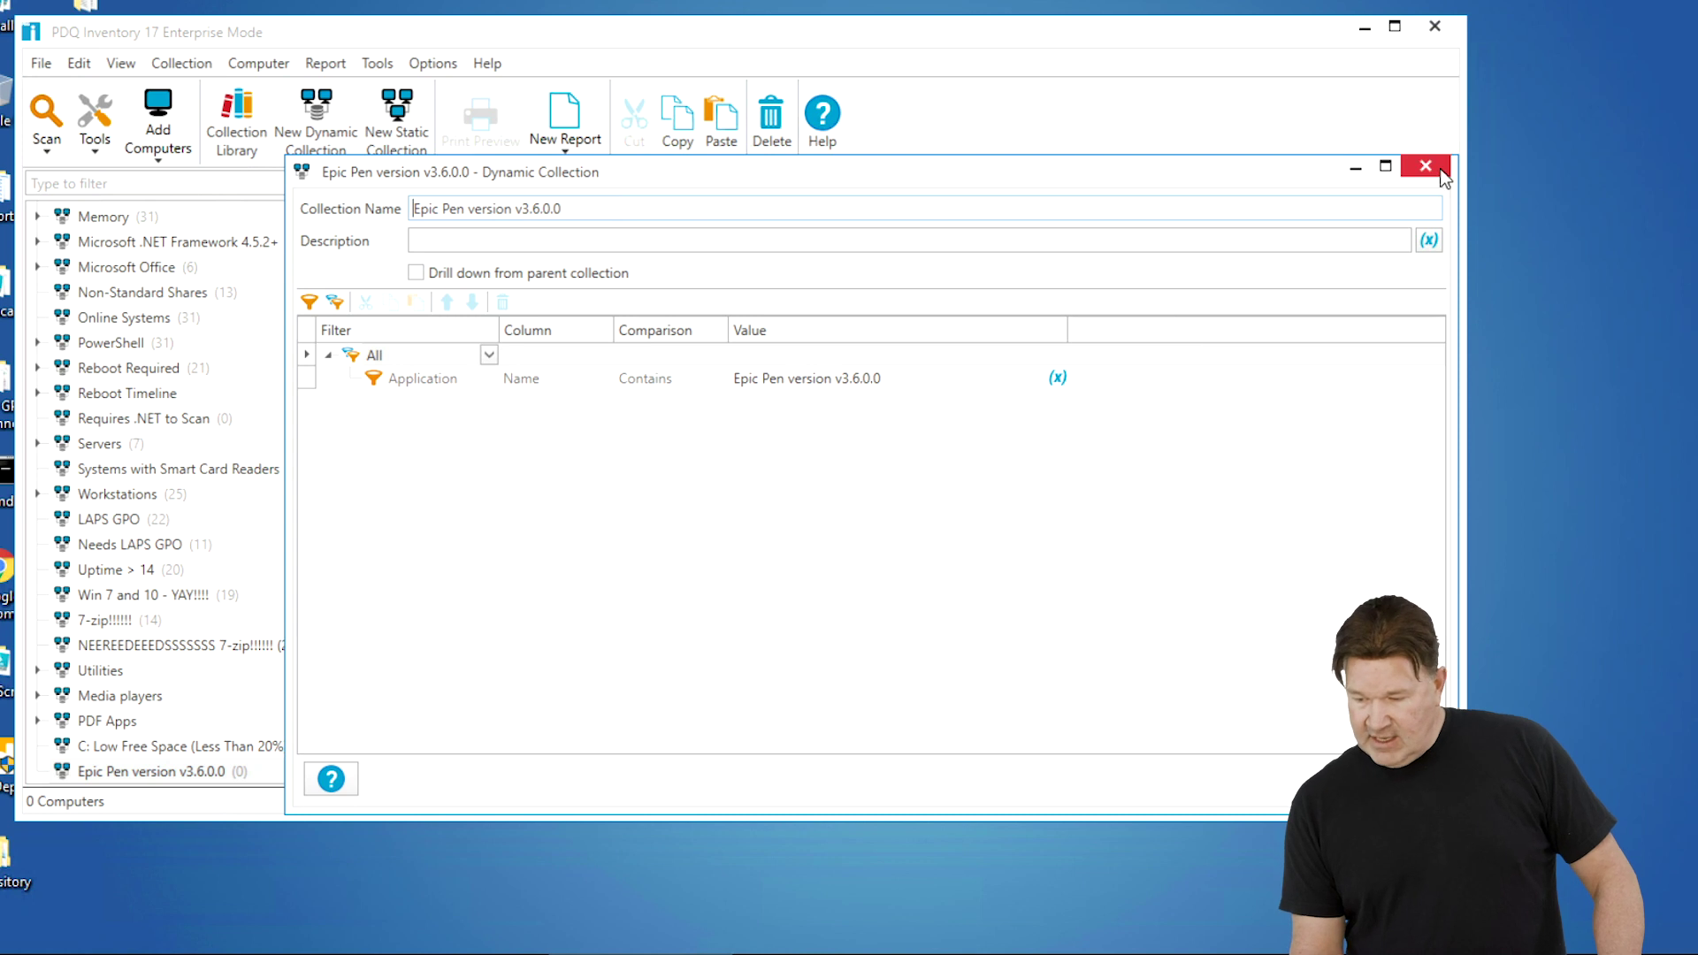
click(1426, 166)
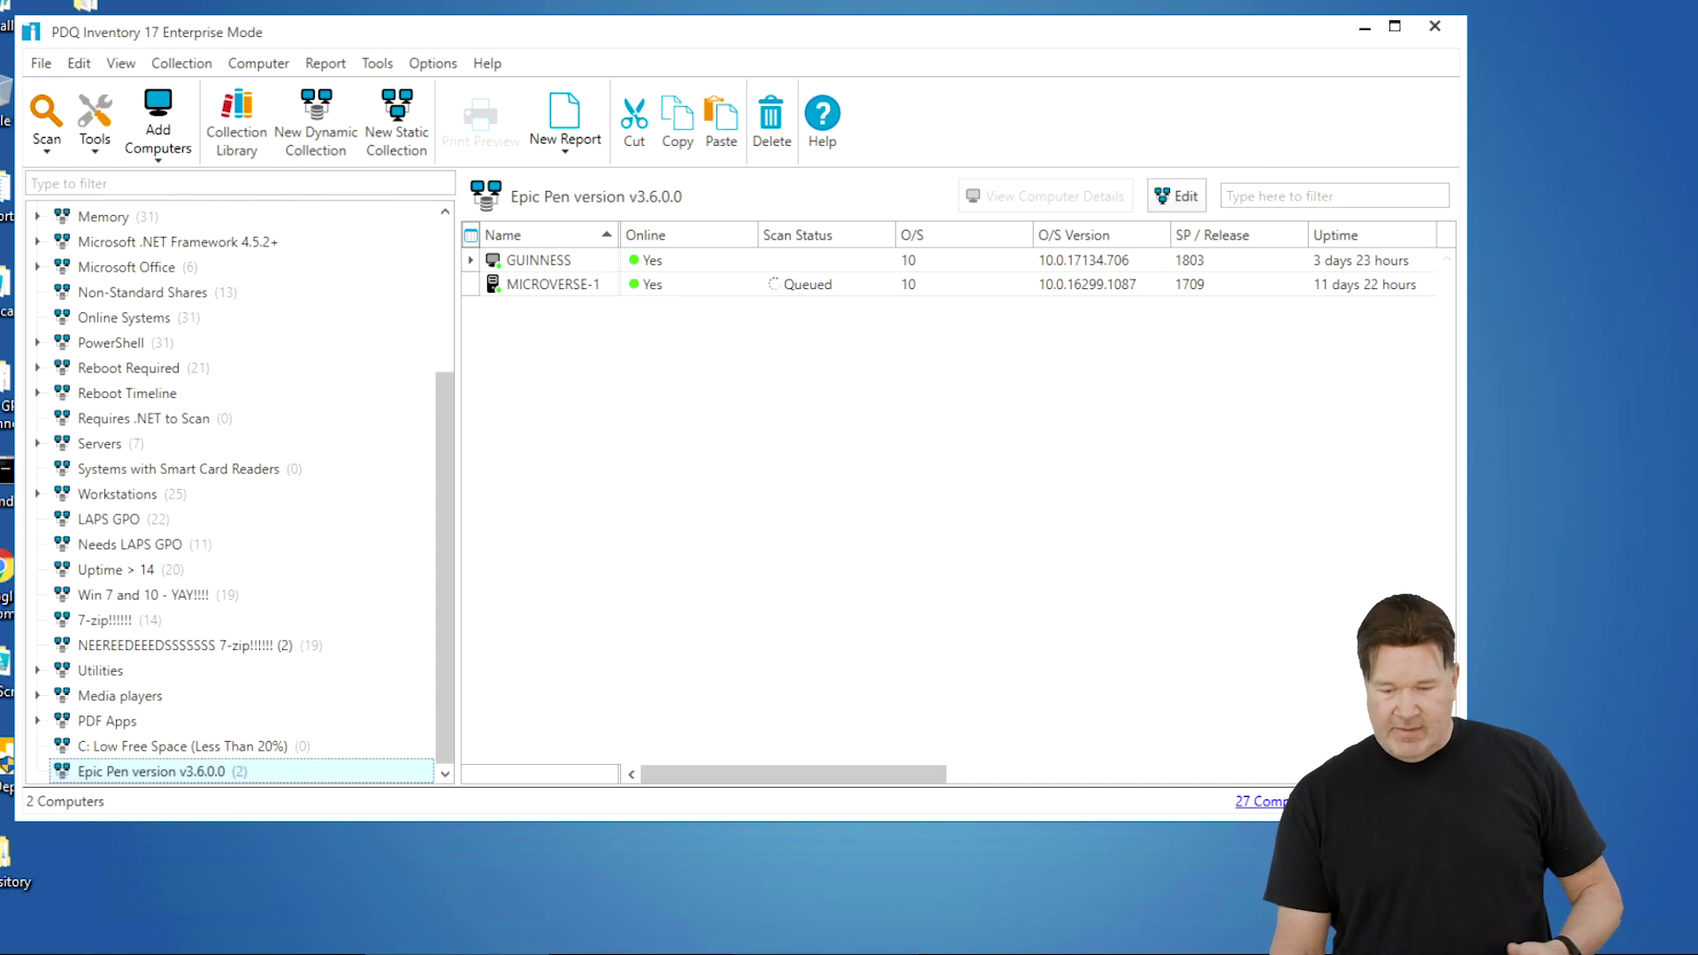
key(F1)
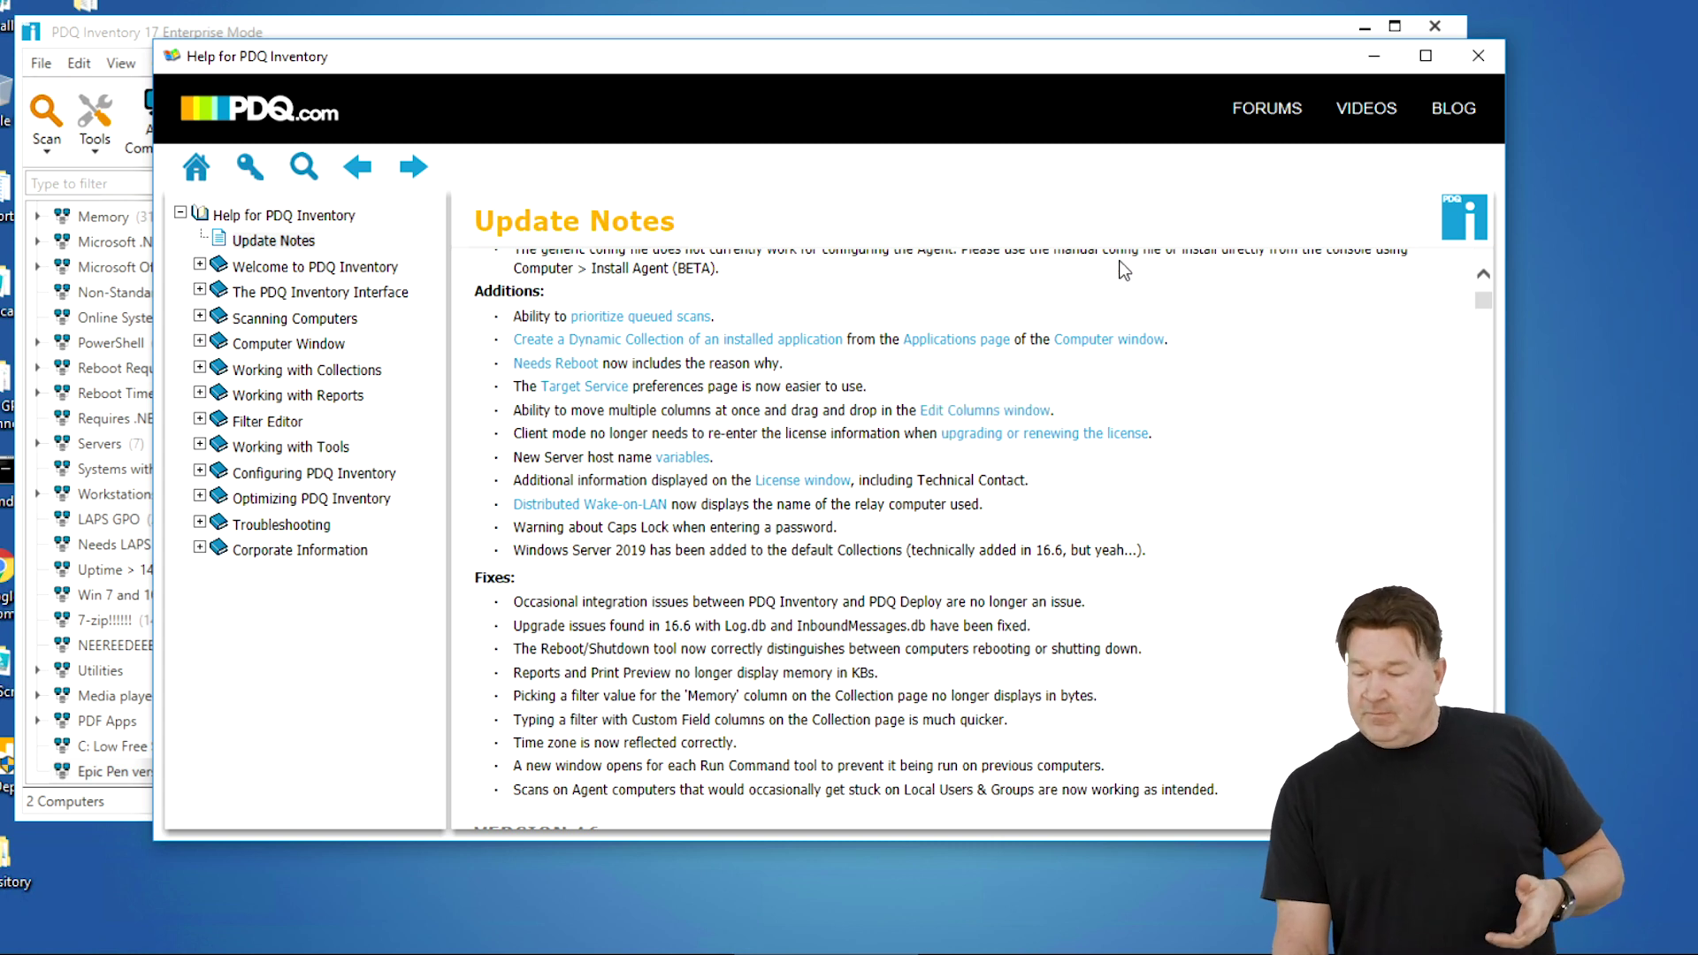
Move the Uptime column directly after Name in the All Computers grid, then minimize the help
click(1271, 36)
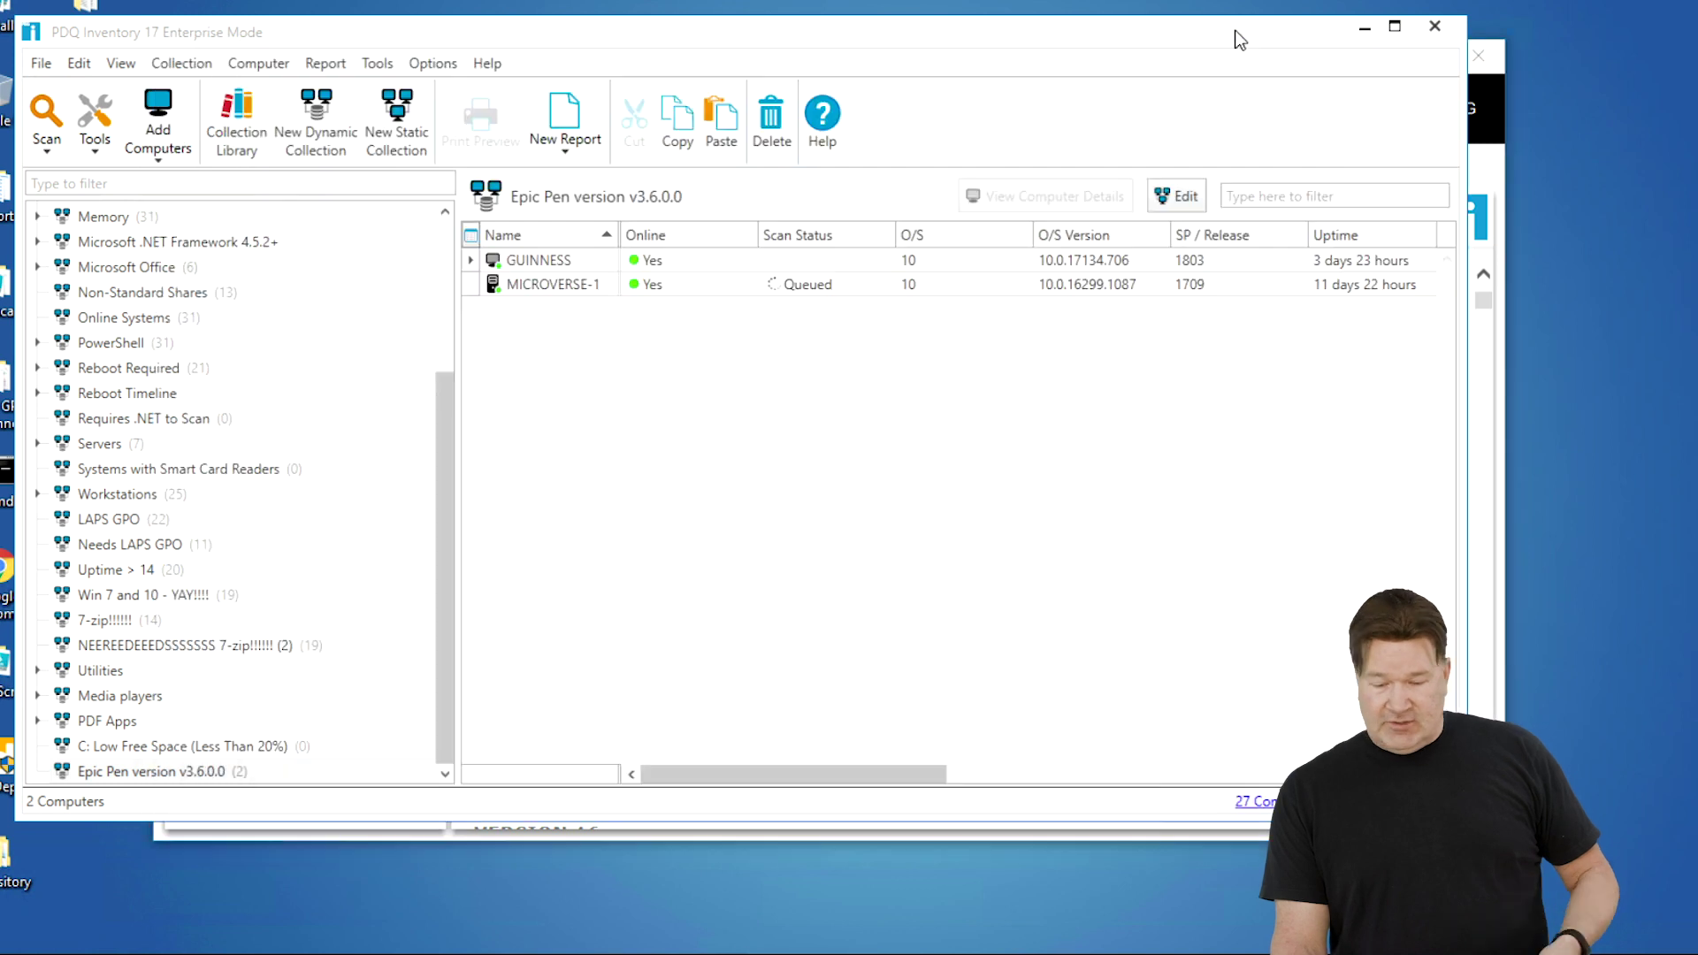
scroll(172, 264, up, 3)
click(132, 241)
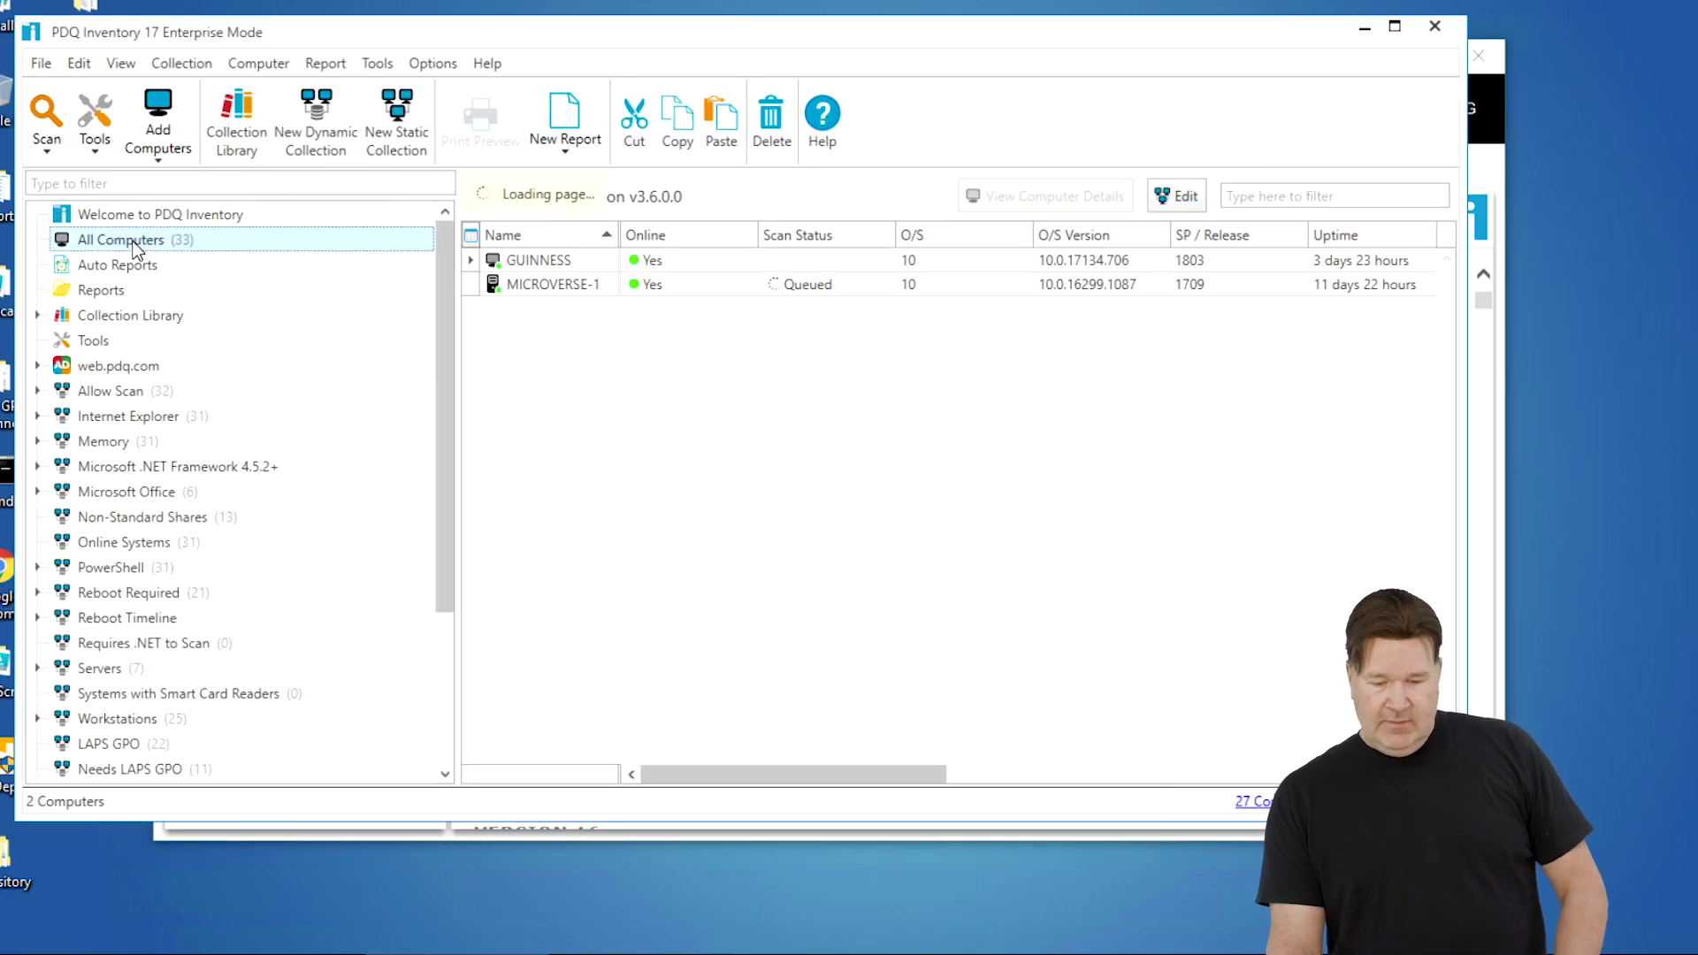
click(477, 237)
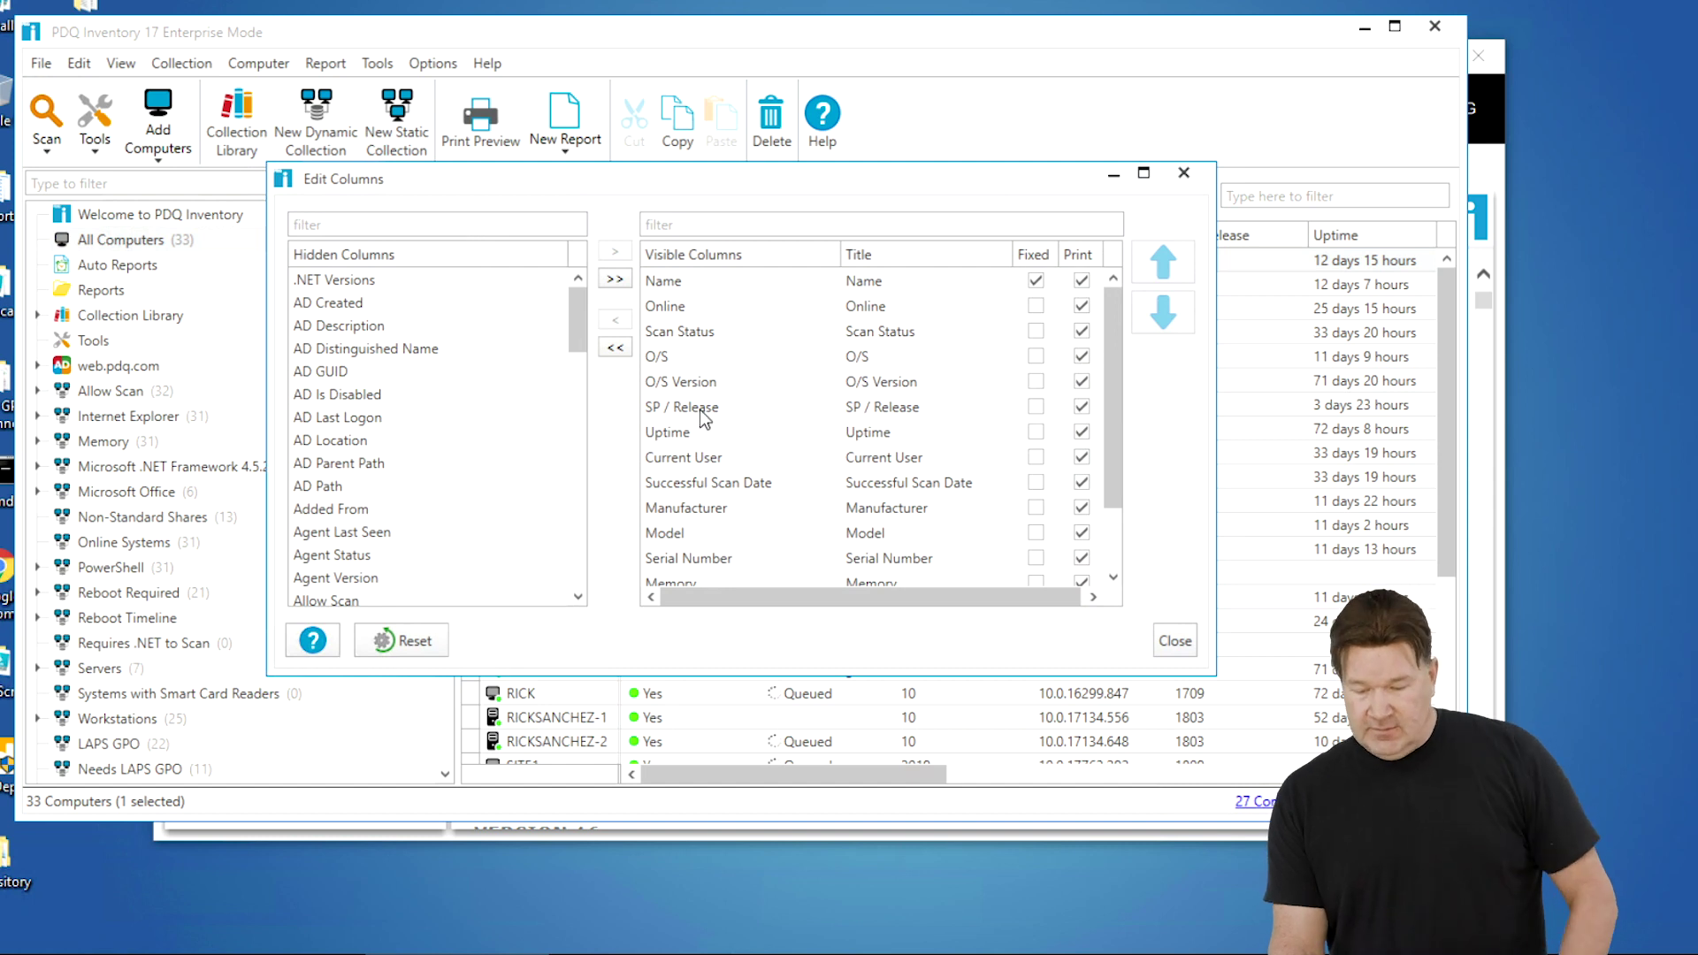
click(676, 432)
drag(676, 432, 697, 297)
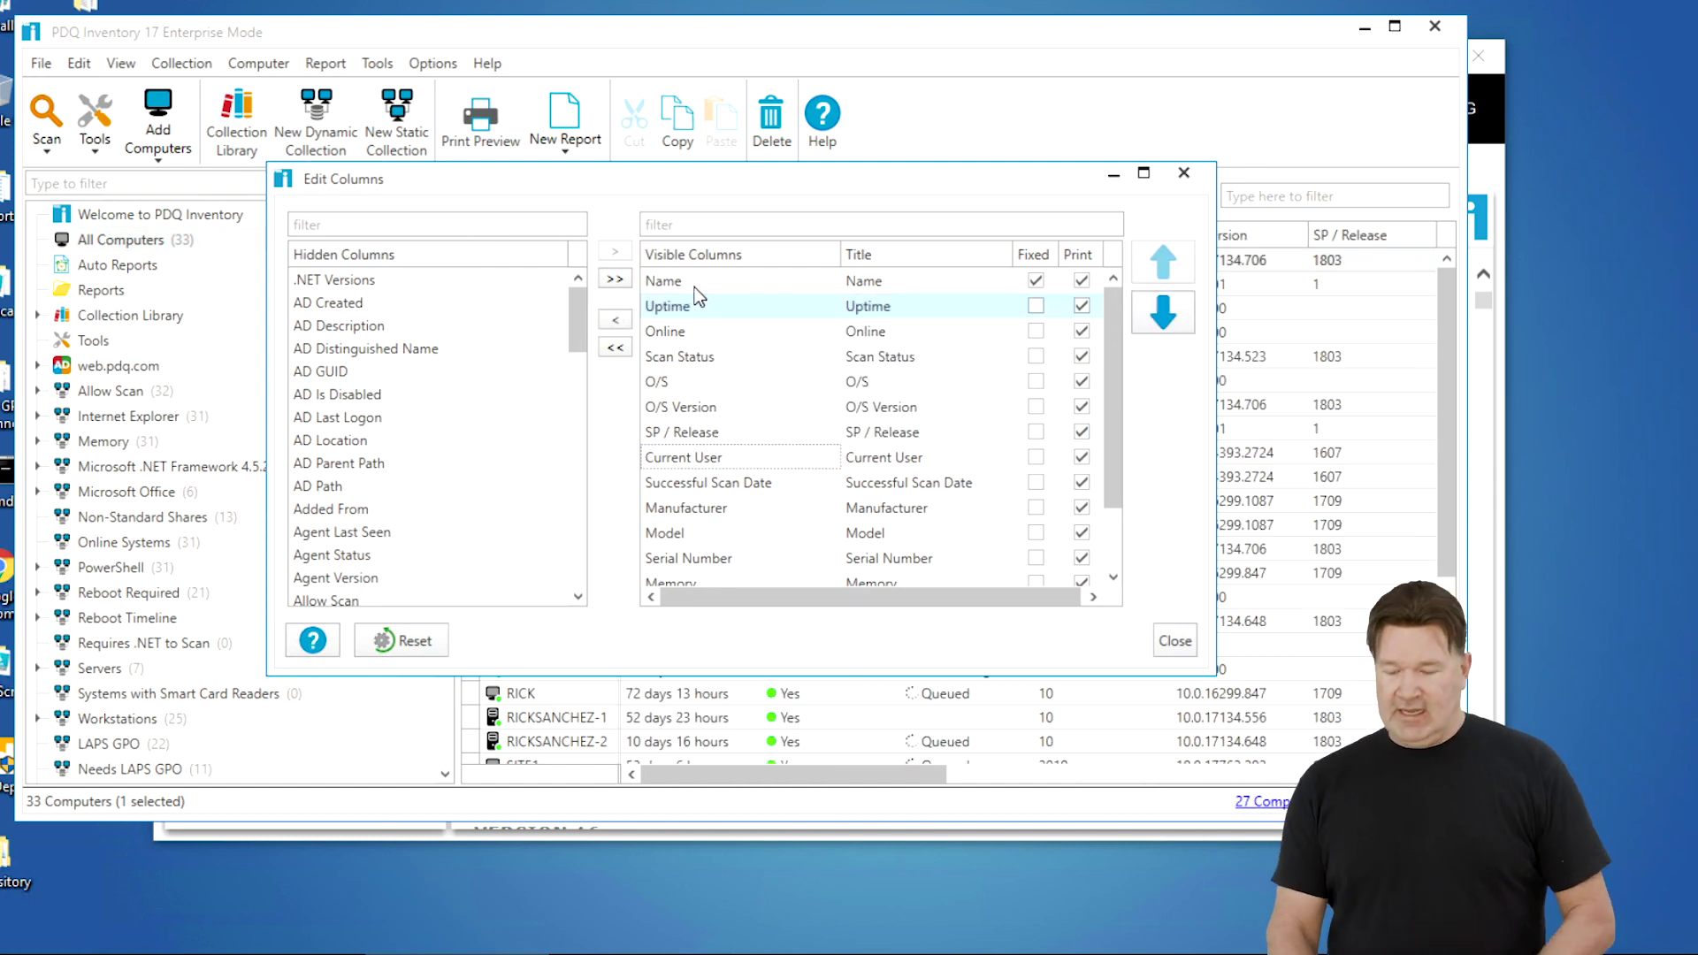
click(1174, 642)
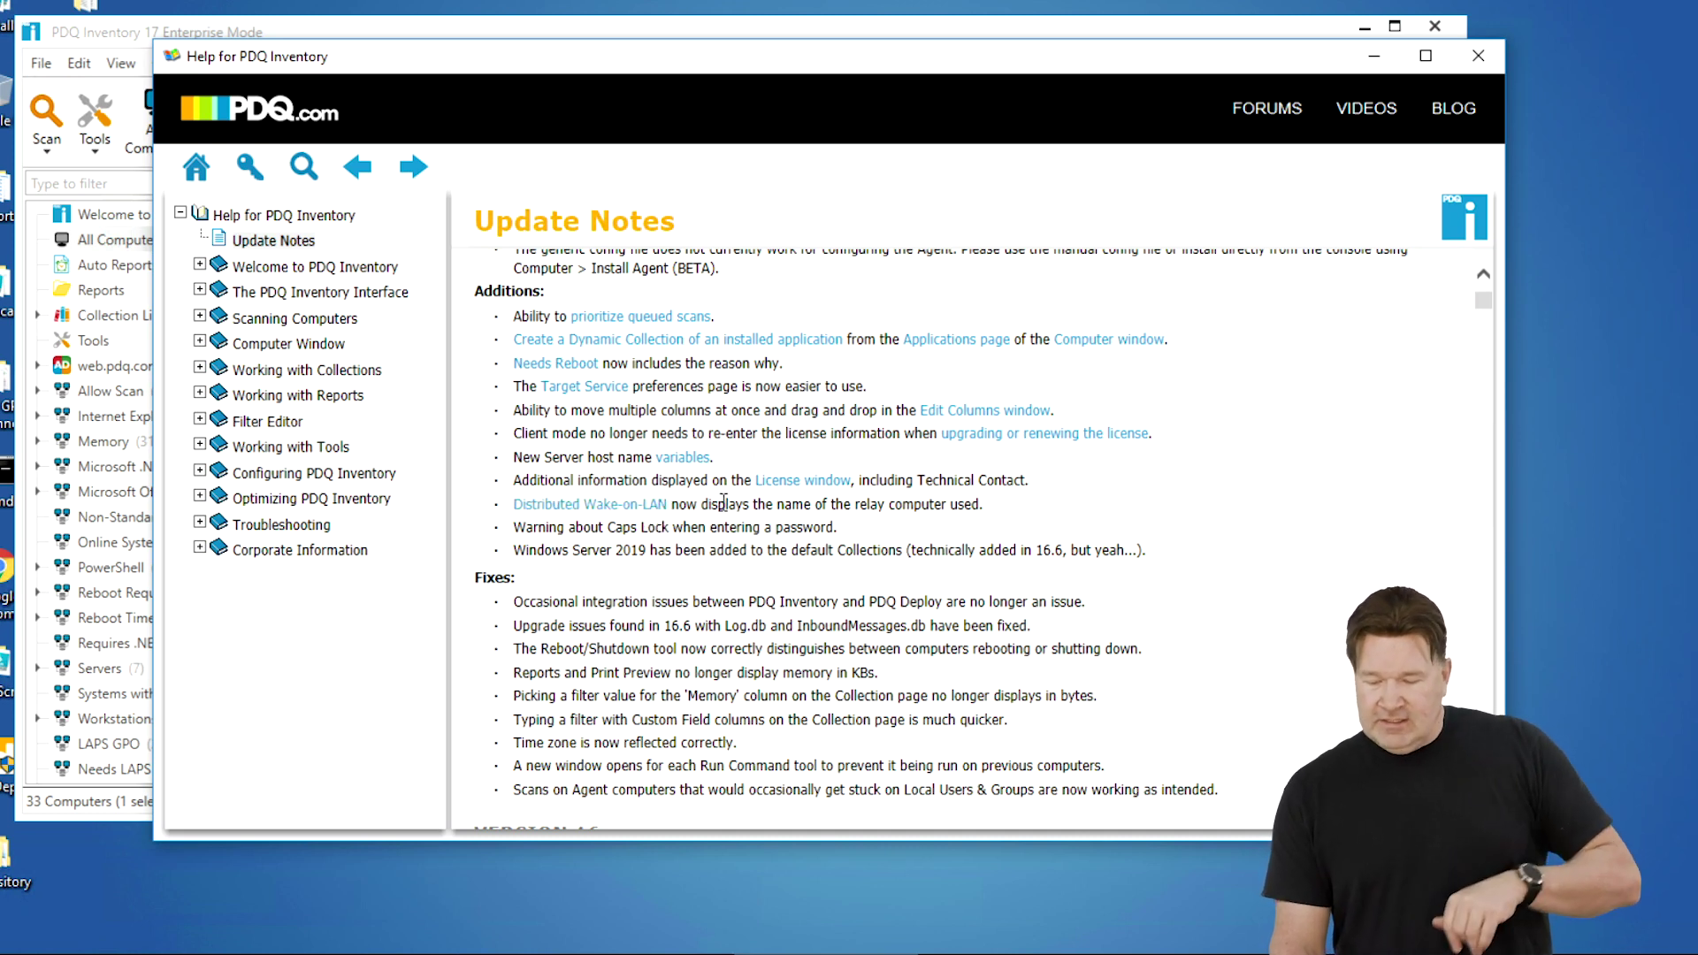
click(1375, 56)
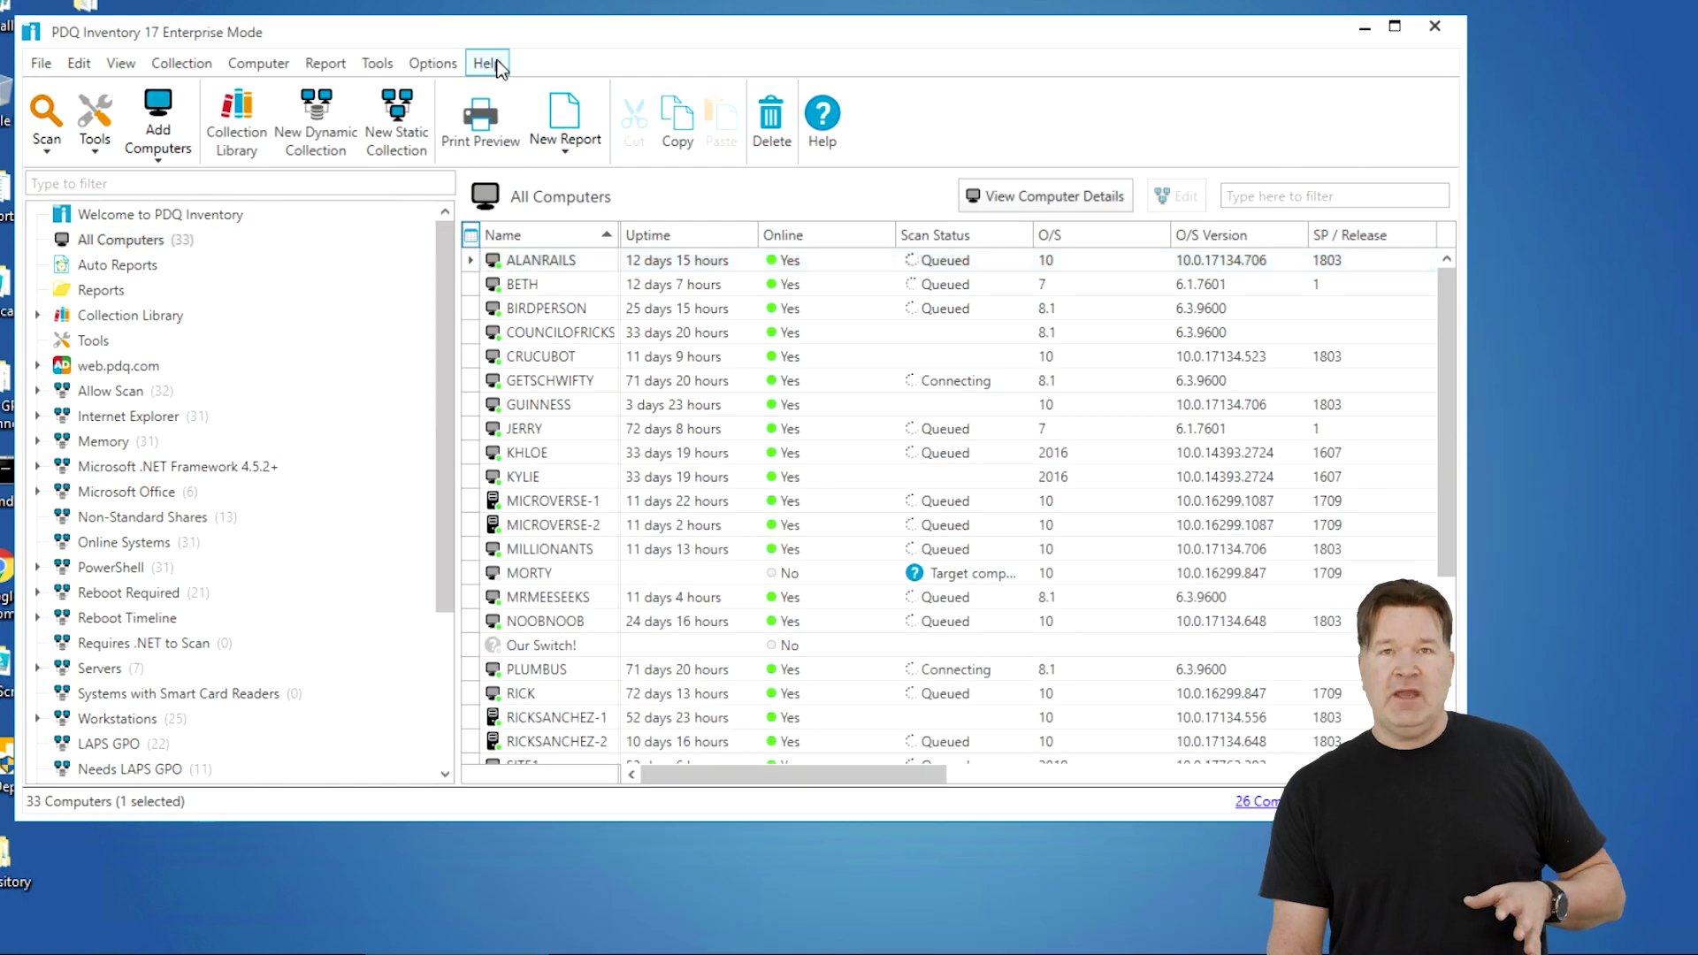
View the license details and contacts under Help > License, then close them
click(495, 66)
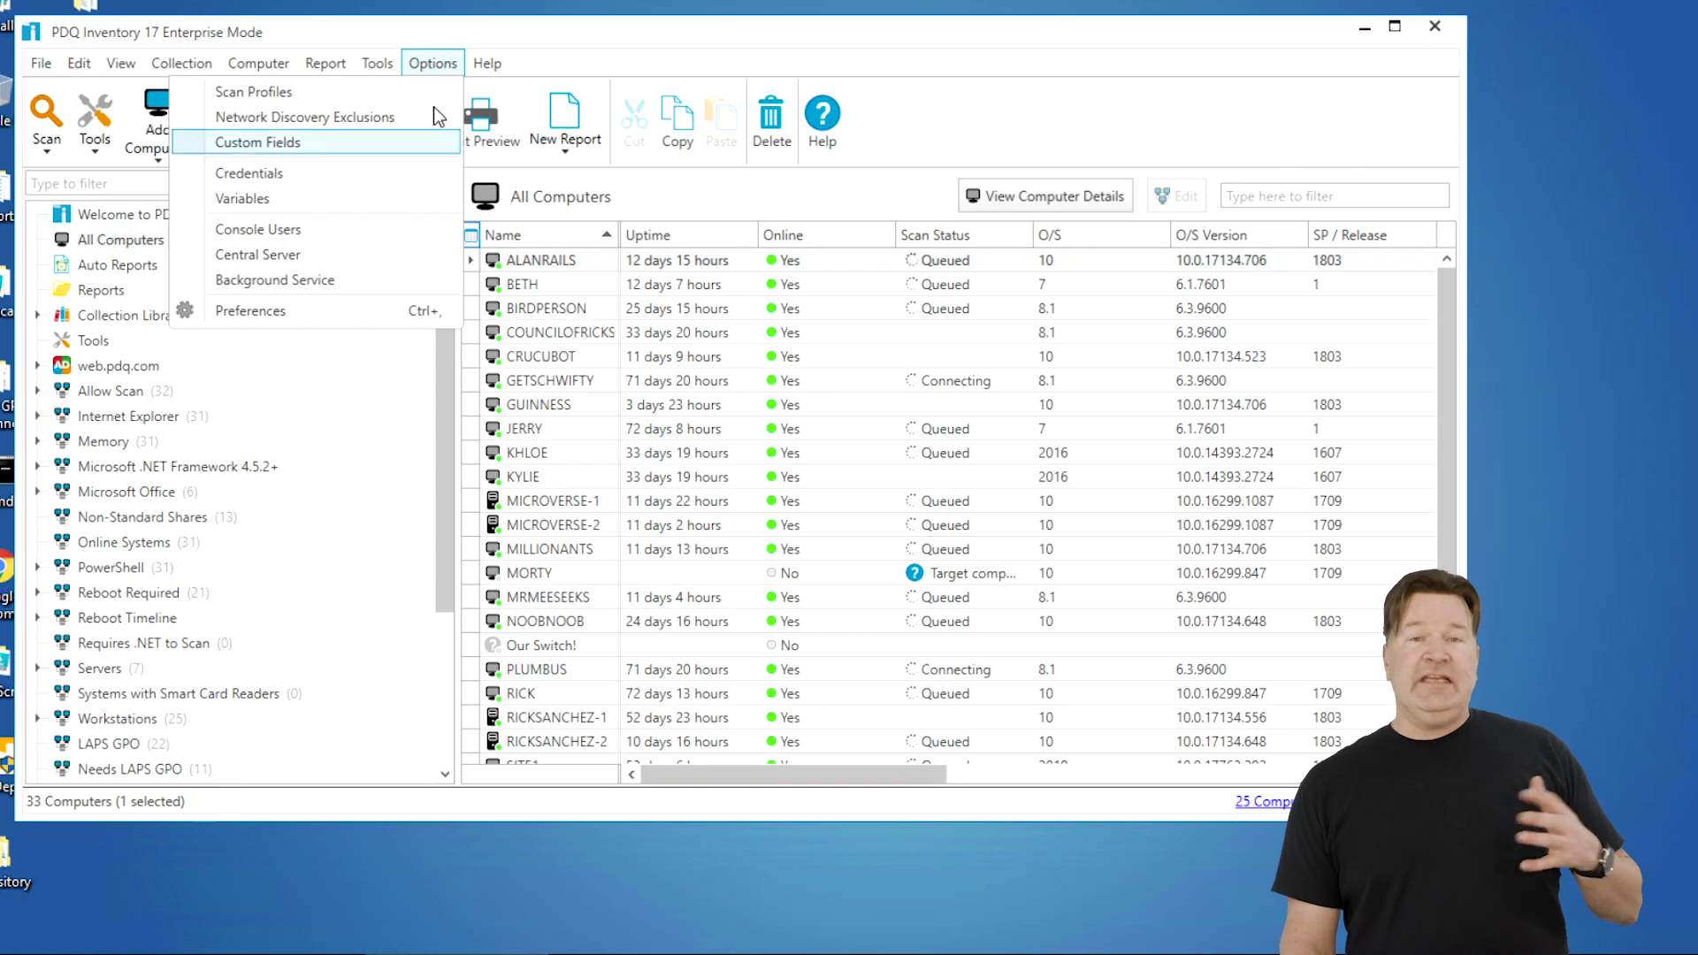
click(336, 341)
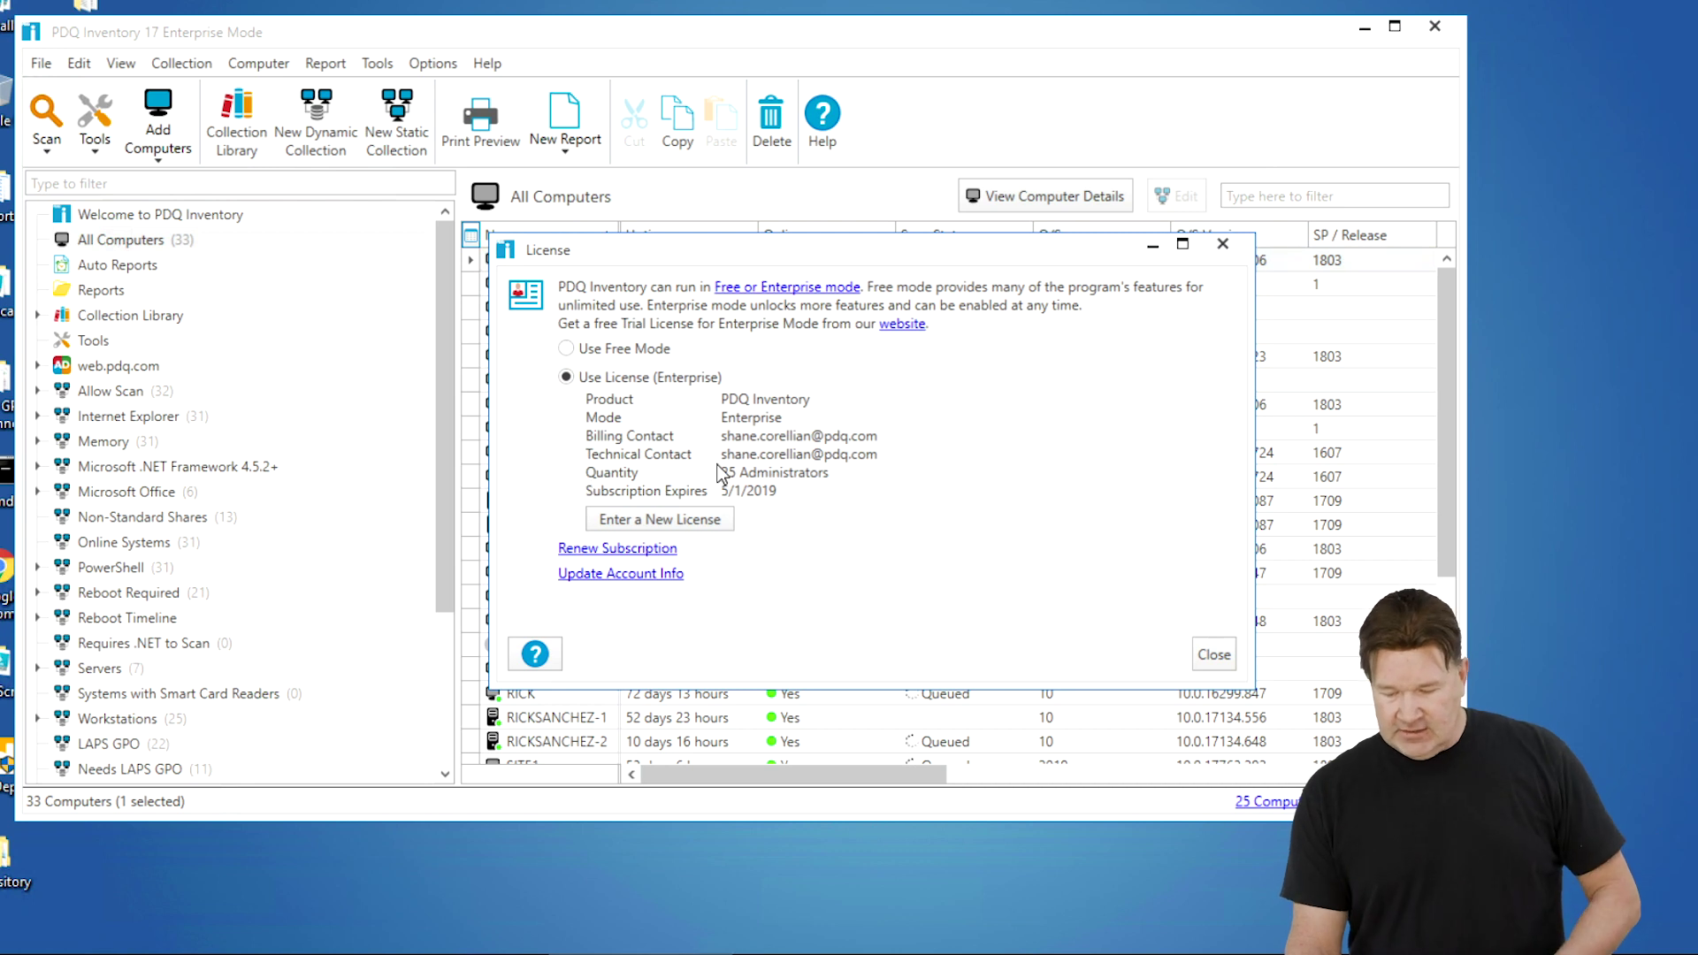
click(1223, 244)
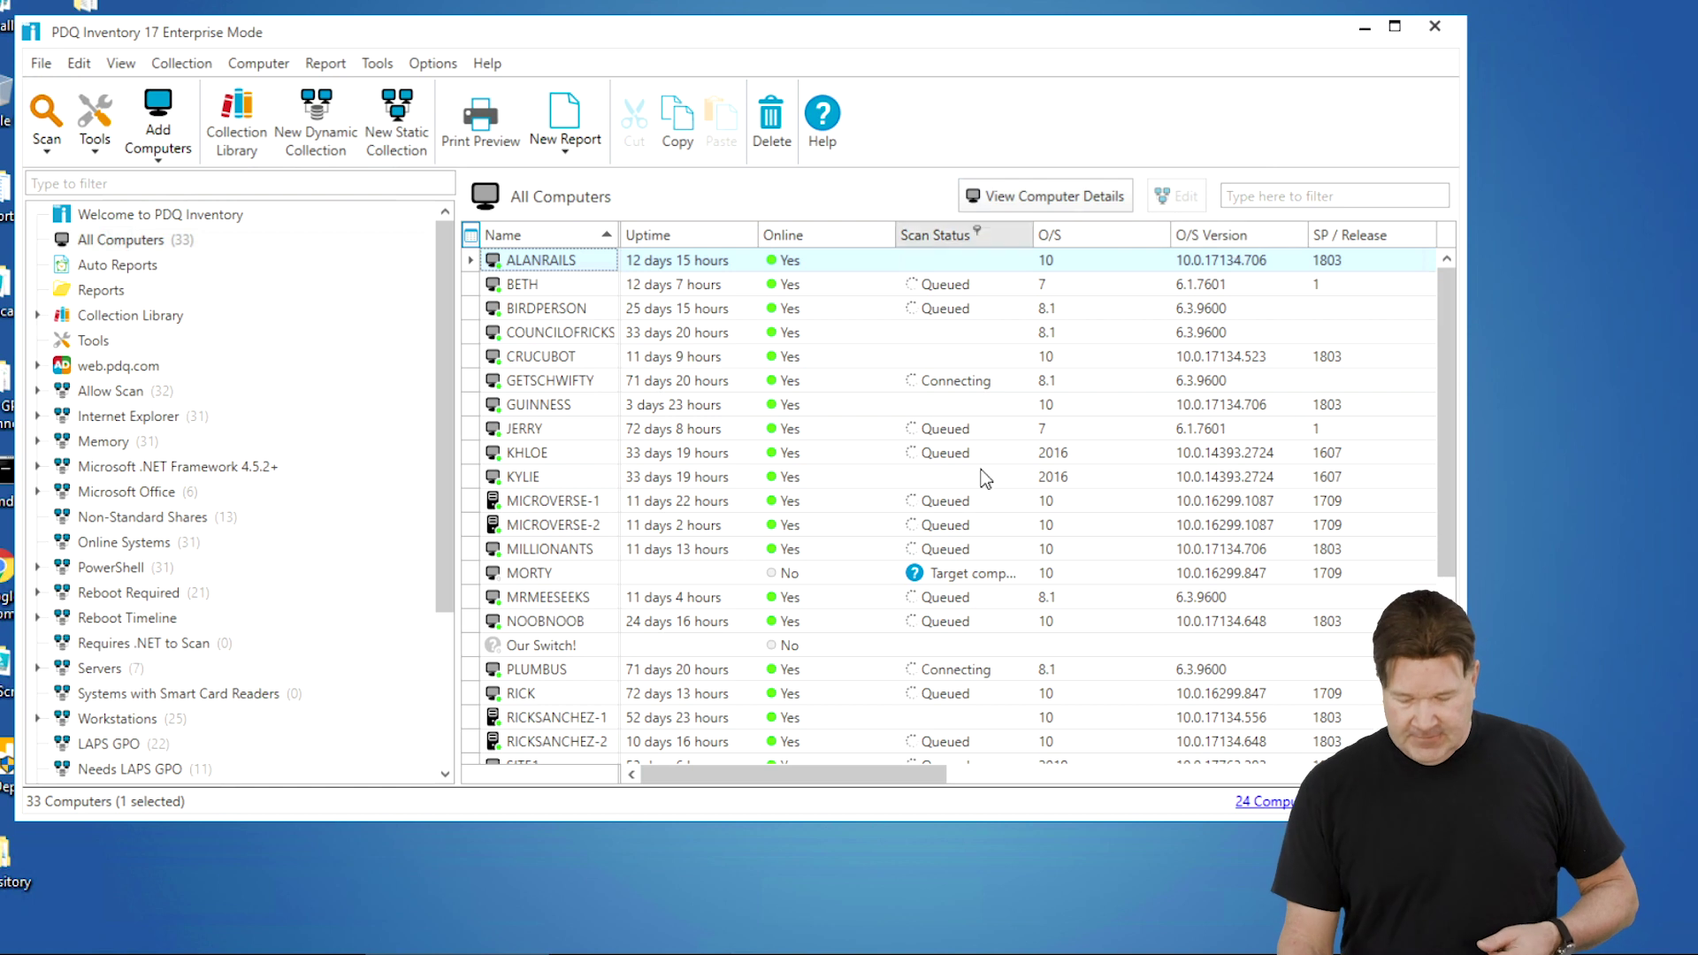
Reopen the help on the Update Notes page with F1
key(F1)
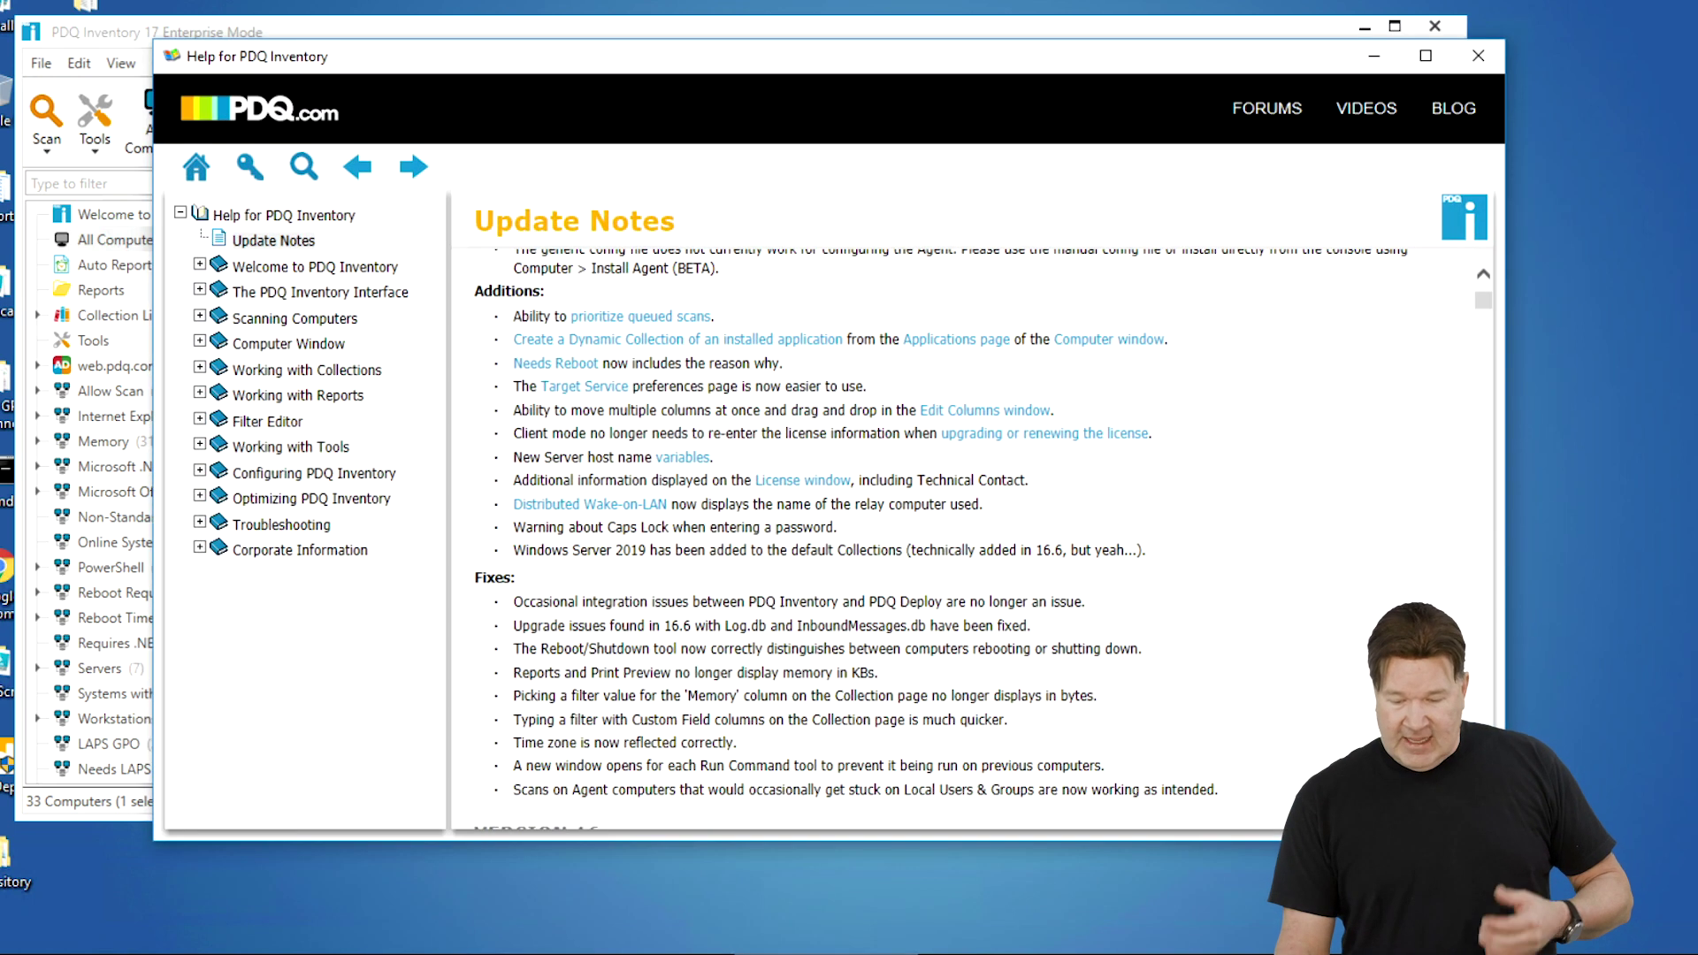